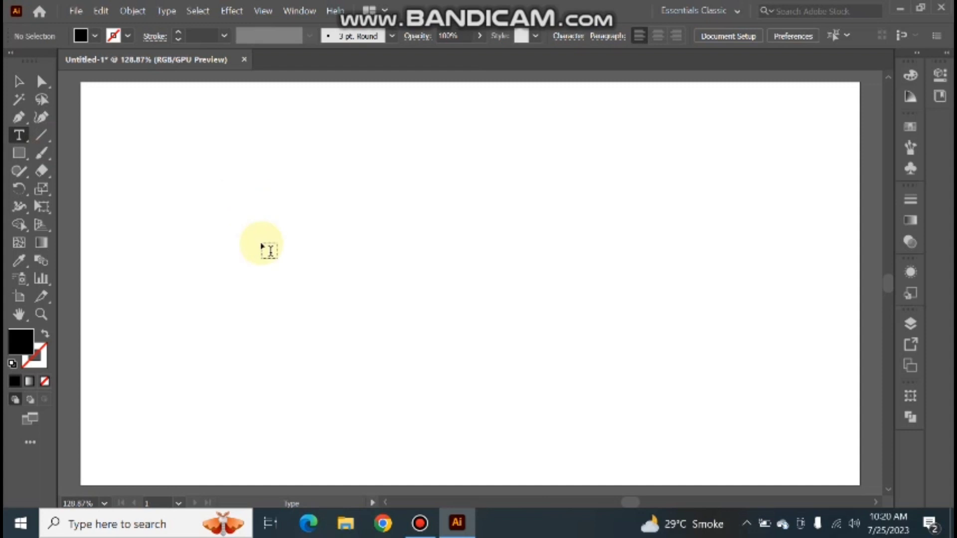
- Replace the placeholder text with the word 'graphics'
{"action": "left_click", "coordinate": [301, 241]}
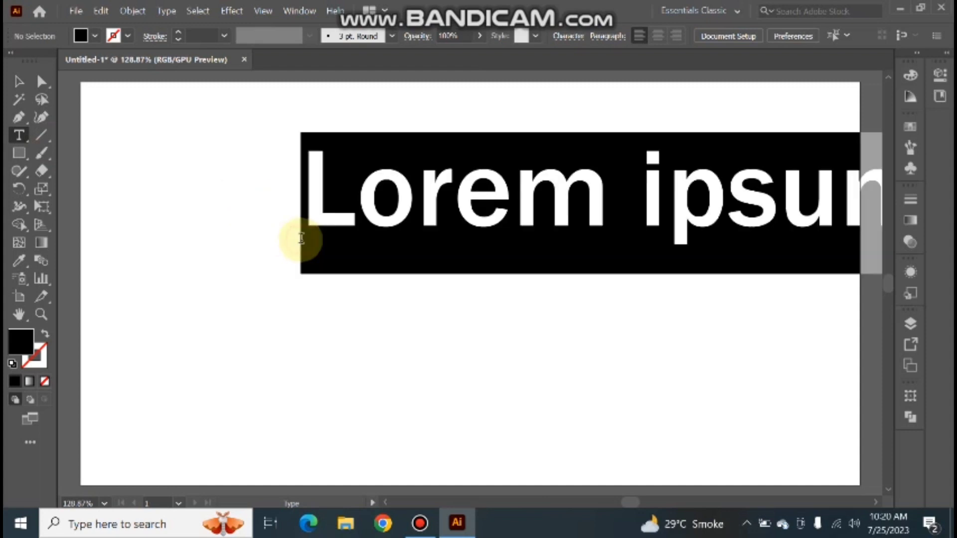
{"action": "type", "text": "\\"}
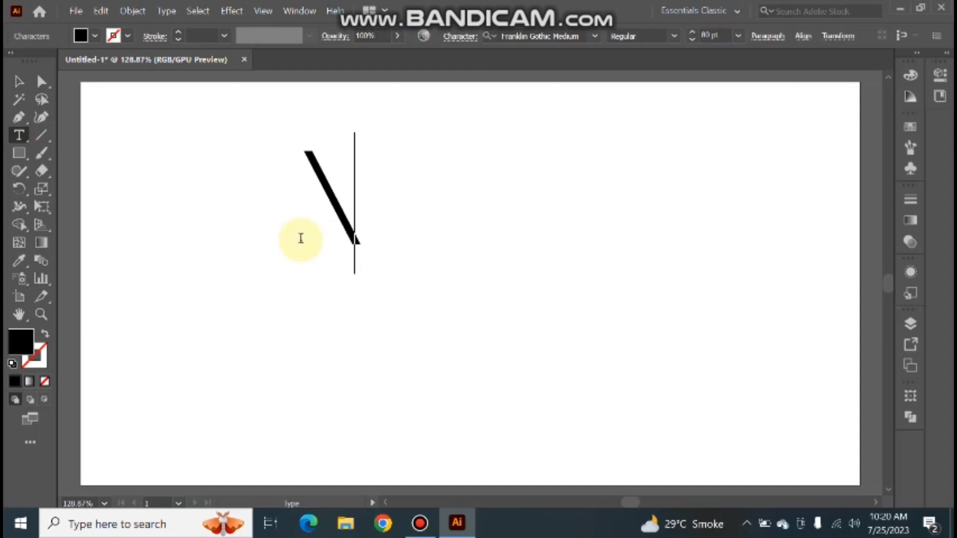
{"action": "key", "text": "BackSpace"}
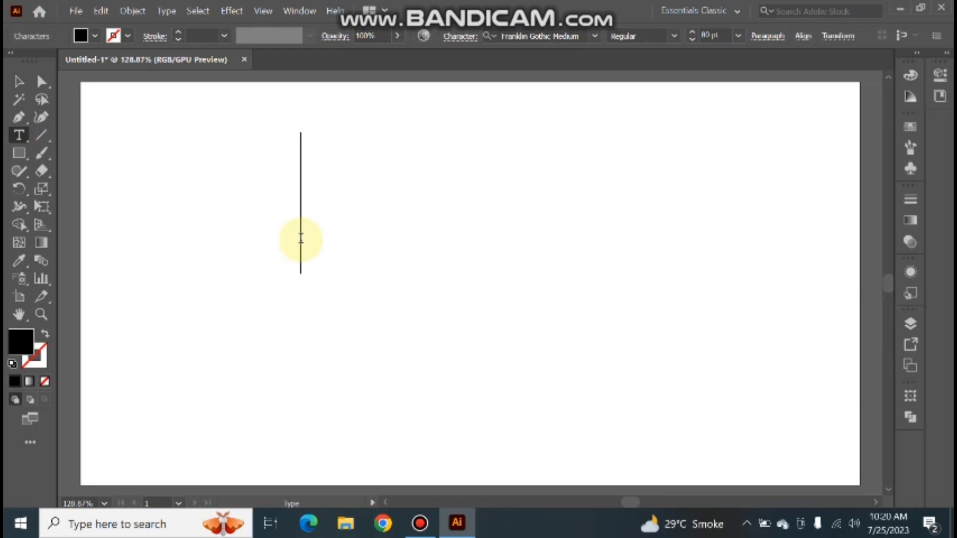
{"action": "type", "text": "grap"}
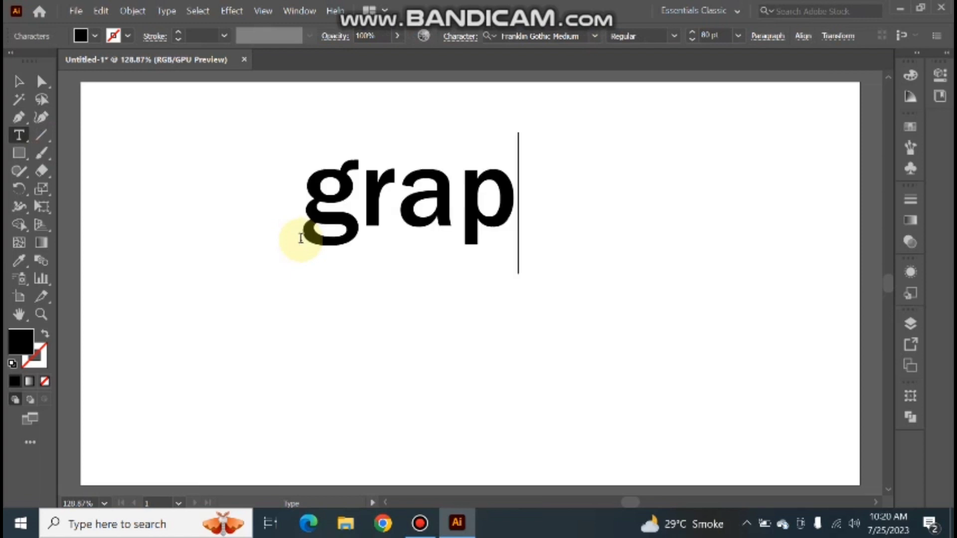
{"action": "type", "text": "hic"}
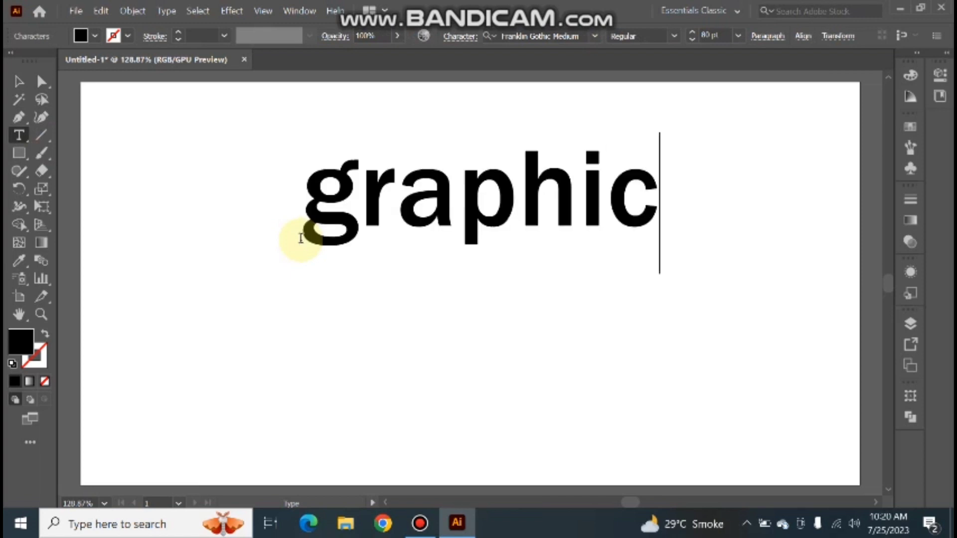
{"action": "type", "text": "s"}
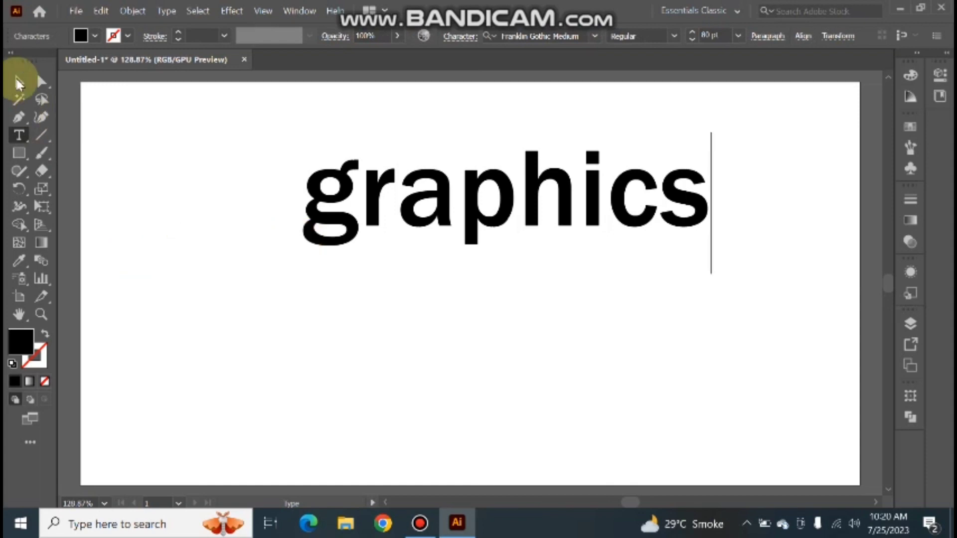
- Move the graphics text near the artboard's left edge
{"action": "left_click", "coordinate": [19, 84]}
{"action": "left_click_drag", "start_coordinate": [481, 219], "coordinate": [433, 202]}
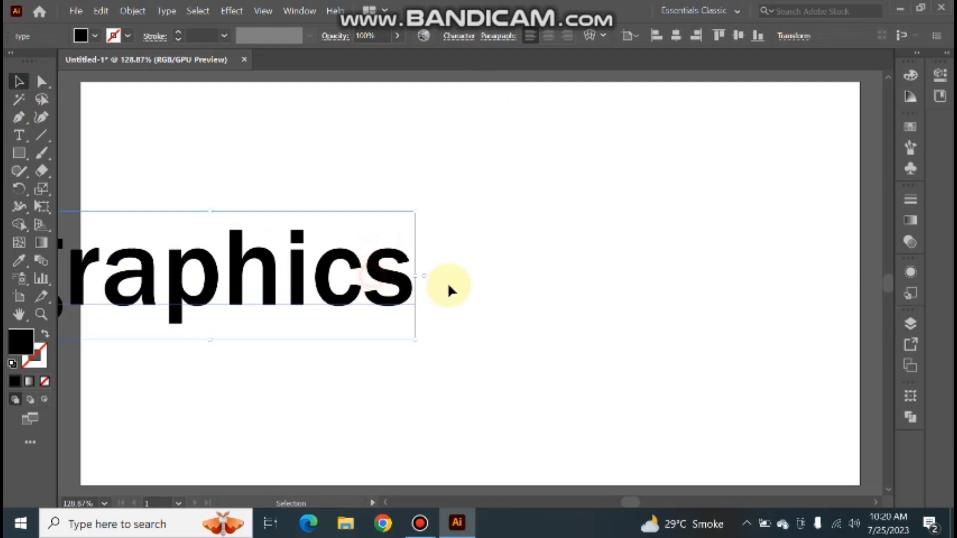
{"action": "left_click_drag", "start_coordinate": [370, 273], "coordinate": [446, 282]}
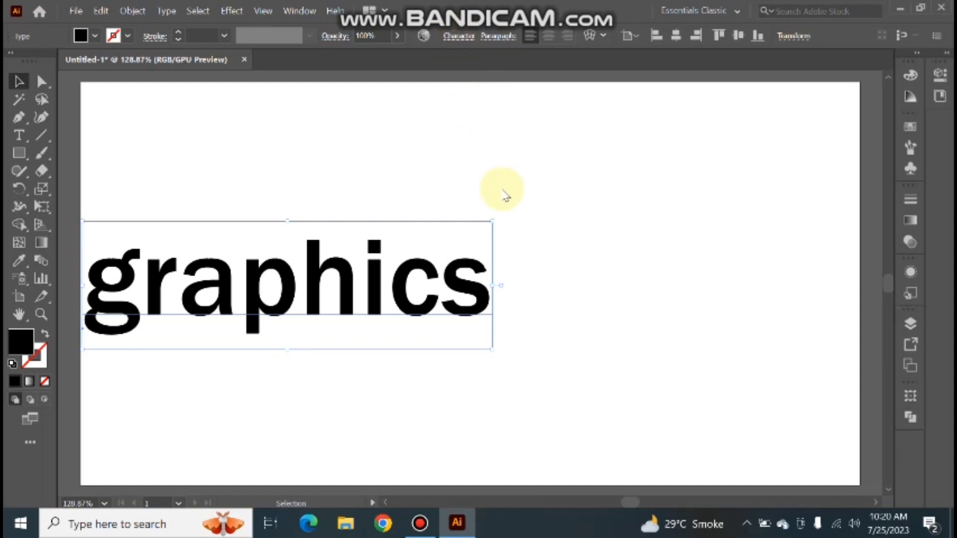
- Change the graphics text font from Franklin Gothic Medium to Mongolian Baiti in the Character panel
{"action": "left_click", "coordinate": [458, 36]}
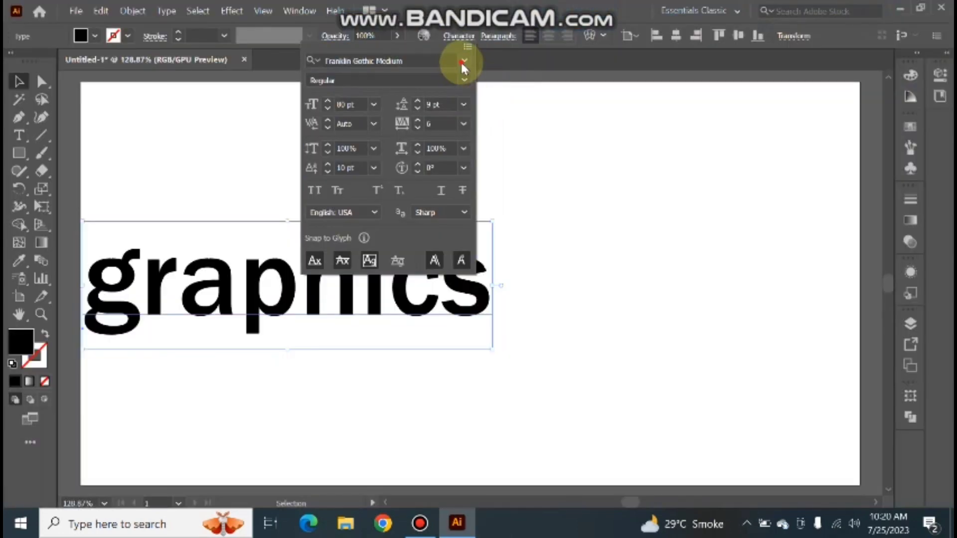
{"action": "left_click", "coordinate": [460, 61]}
{"action": "key", "text": "Down"}
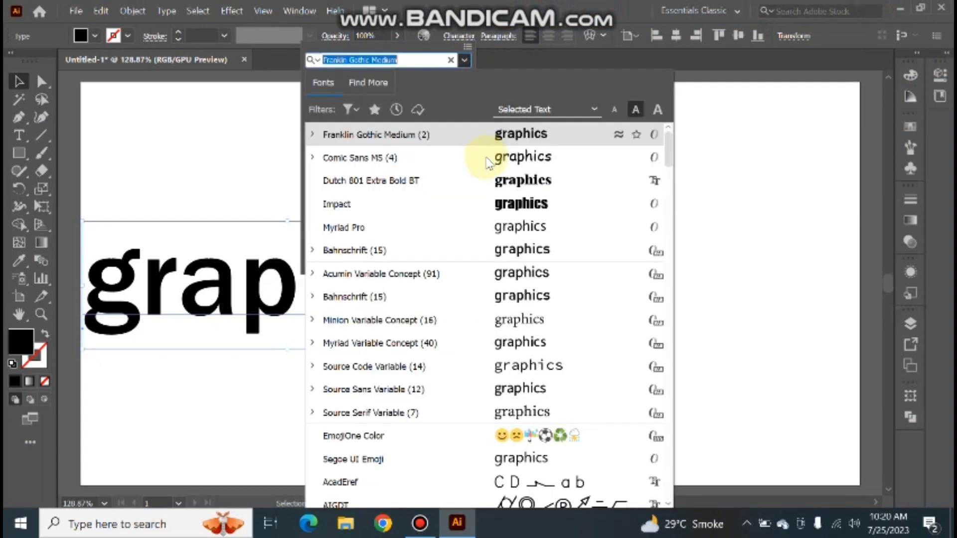
{"action": "key", "text": "Down"}
{"action": "key", "text": "Down"}
{"action": "key", "text": "Down"}
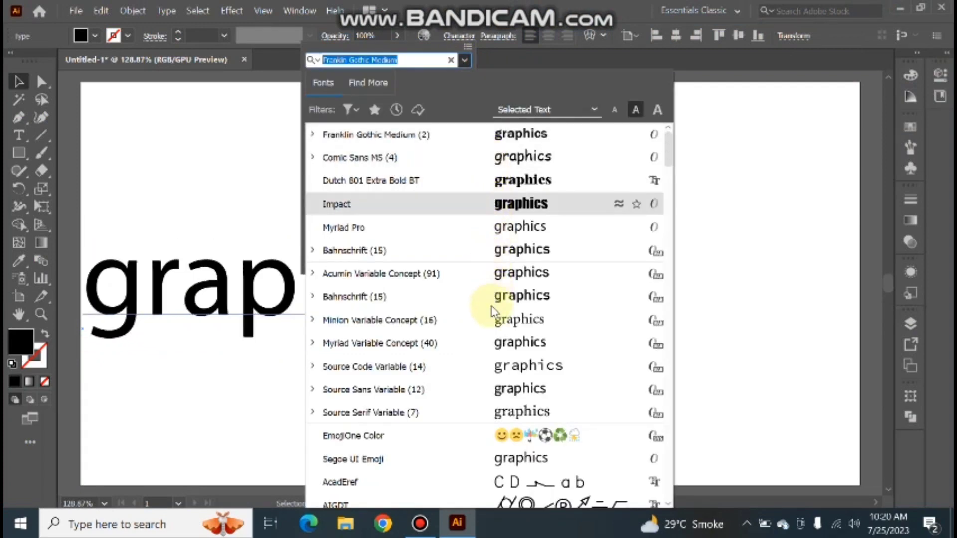
{"action": "key", "text": "Down"}
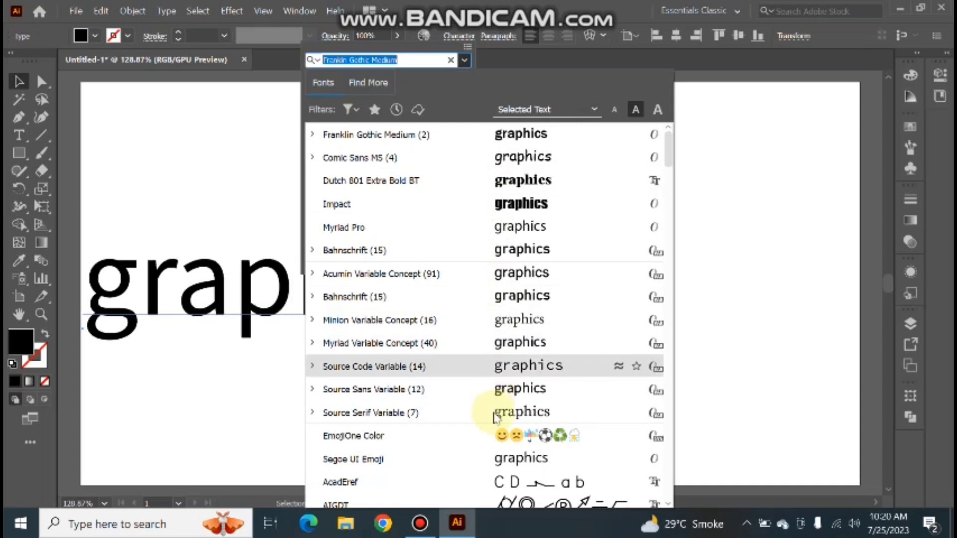
{"action": "key", "text": "Down"}
{"action": "key", "text": "Down"}
{"action": "scroll", "coordinate": [497, 418], "scroll_direction": "down", "scroll_amount": 2}
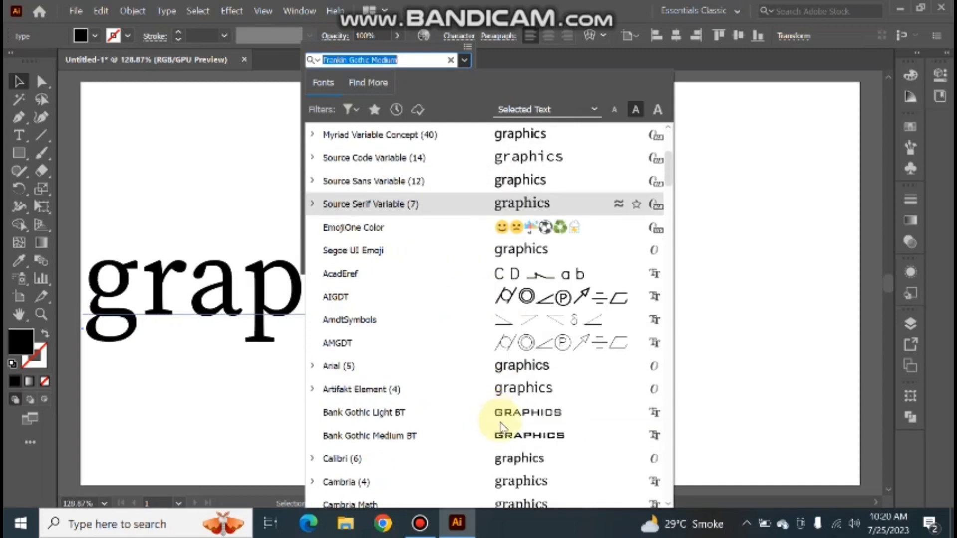
{"action": "scroll", "coordinate": [501, 464], "scroll_direction": "down", "scroll_amount": 4}
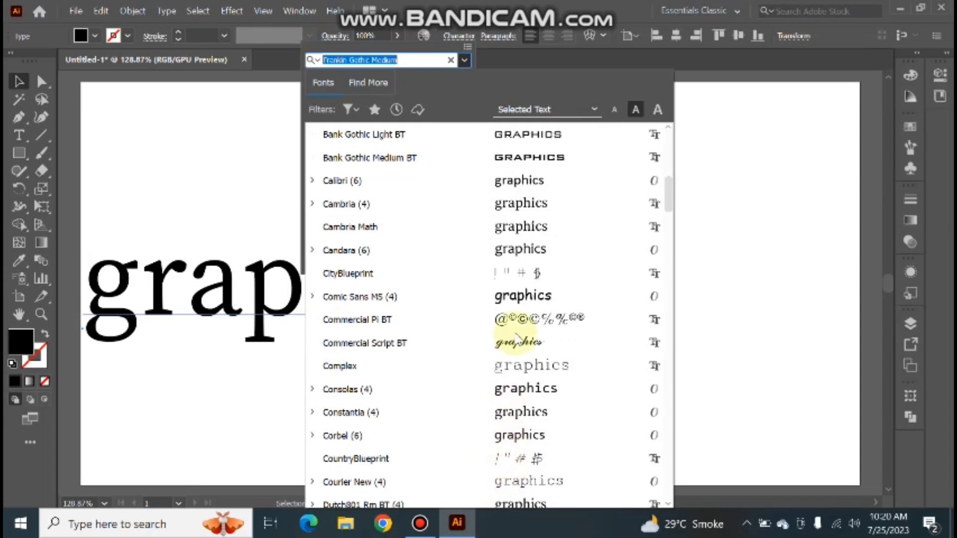
{"action": "scroll", "coordinate": [518, 341], "scroll_direction": "down", "scroll_amount": 4}
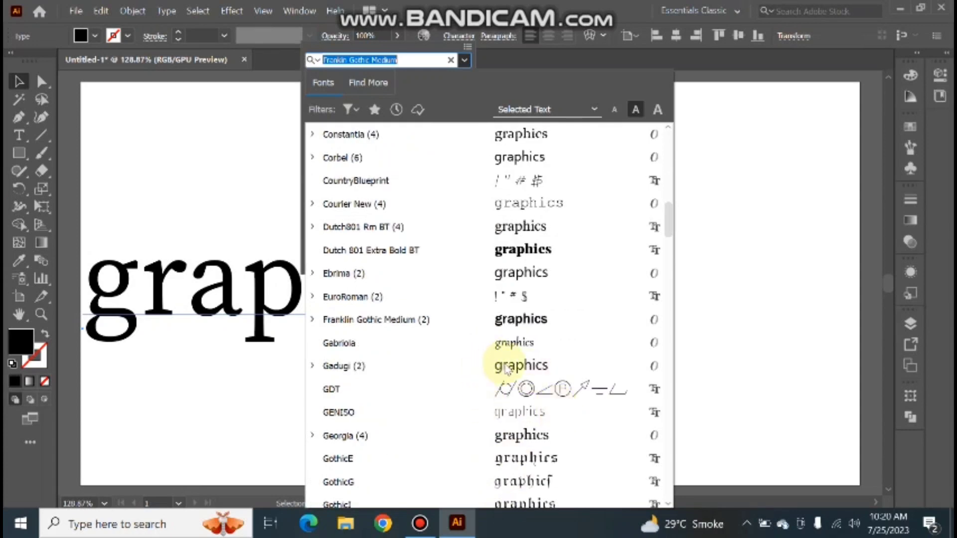
{"action": "scroll", "coordinate": [506, 369], "scroll_direction": "down", "scroll_amount": 5}
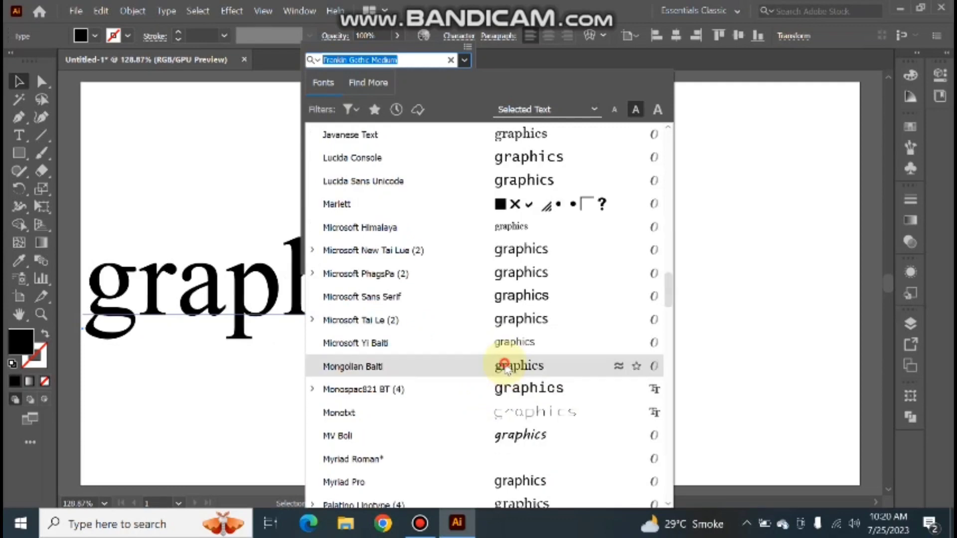
{"action": "left_click", "coordinate": [505, 367]}
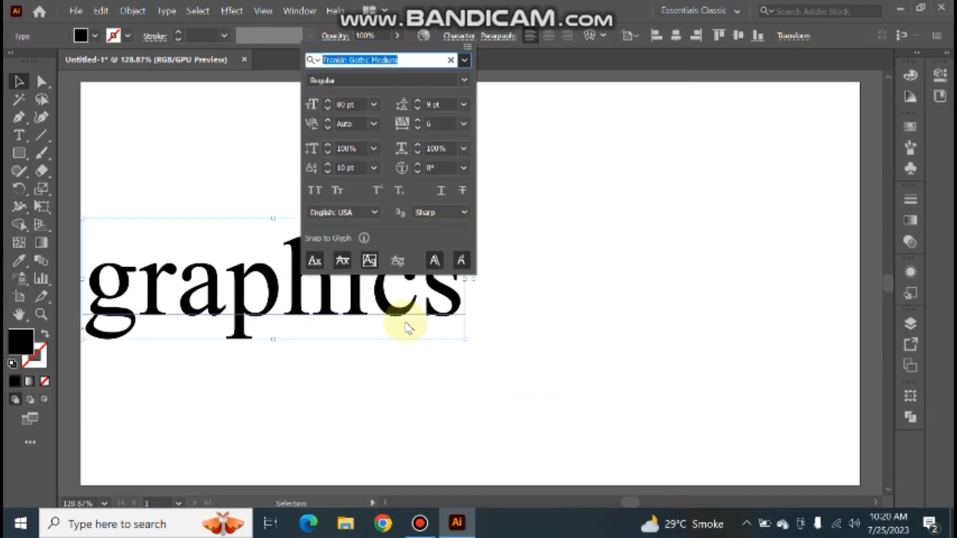
{"action": "left_click", "coordinate": [488, 116]}
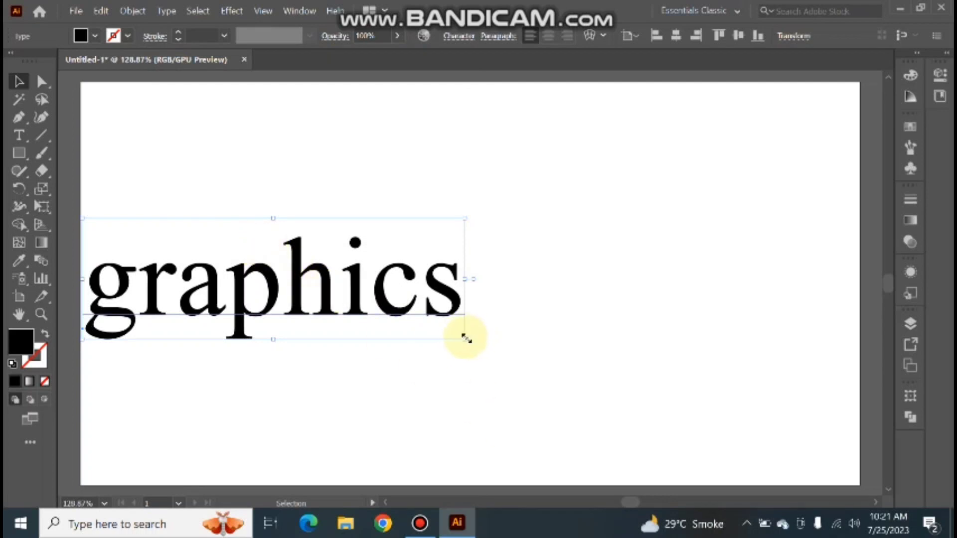
- Scale the graphics text down from its corner, then delete it
{"action": "mouse_move", "coordinate": [468, 342]}
{"action": "left_mouse_down"}
{"action": "mouse_move", "coordinate": [598, 416]}
{"action": "mouse_move", "coordinate": [348, 204]}
{"action": "mouse_move", "coordinate": [576, 305]}
{"action": "left_mouse_up"}
{"action": "left_click", "coordinate": [224, 257]}
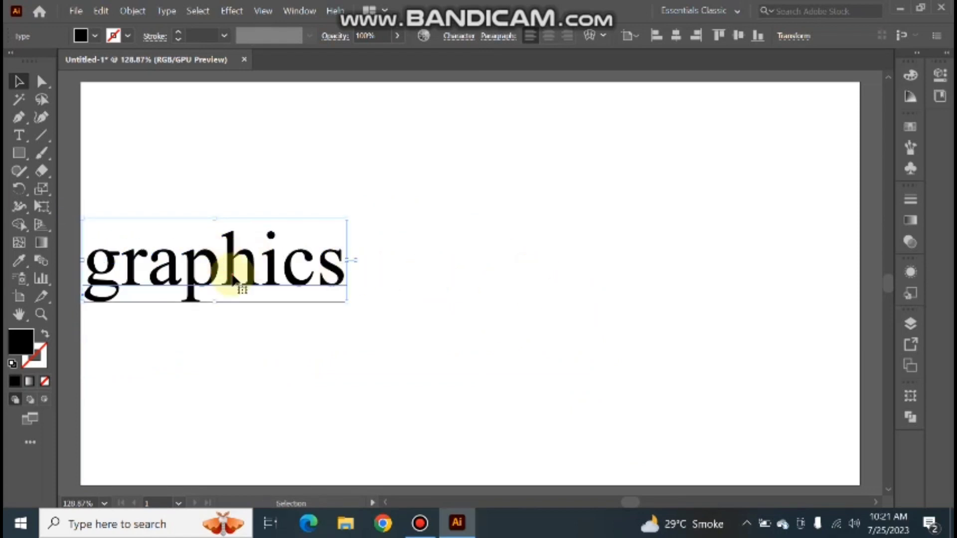
{"action": "key", "text": "a"}
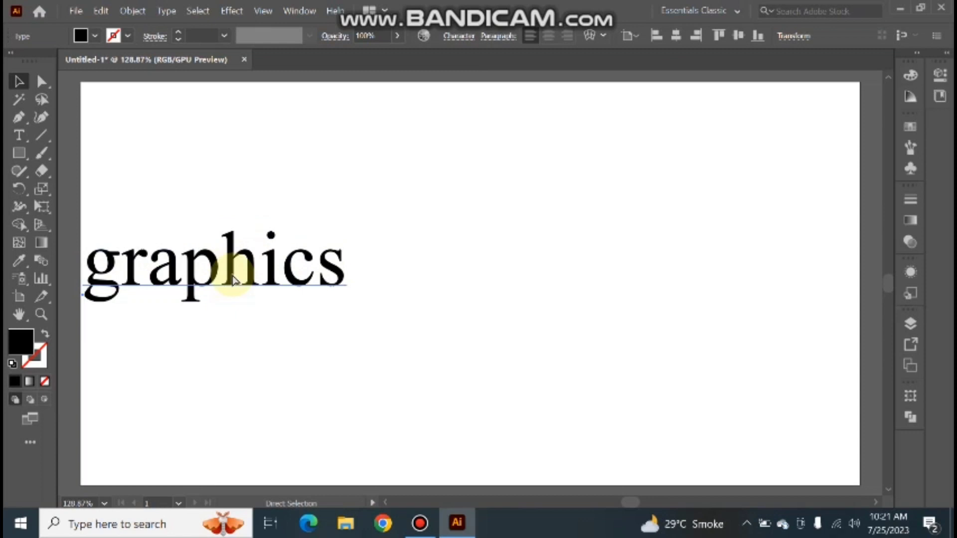
{"action": "key", "text": "Delete"}
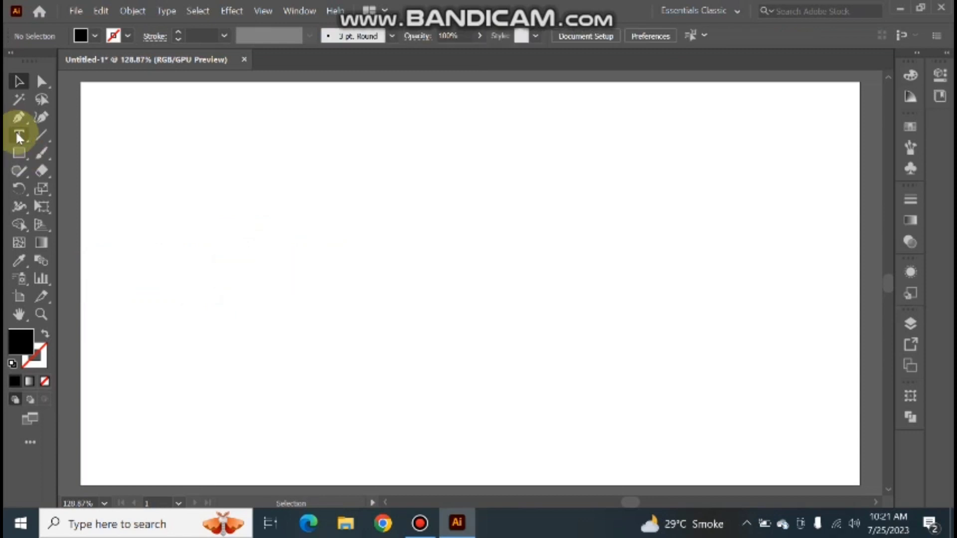
- Draw a black filled rectangle, about 60 by 40 mm, in the artboard's upper-left area
{"action": "left_click_drag", "start_coordinate": [15, 132], "coordinate": [41, 140]}
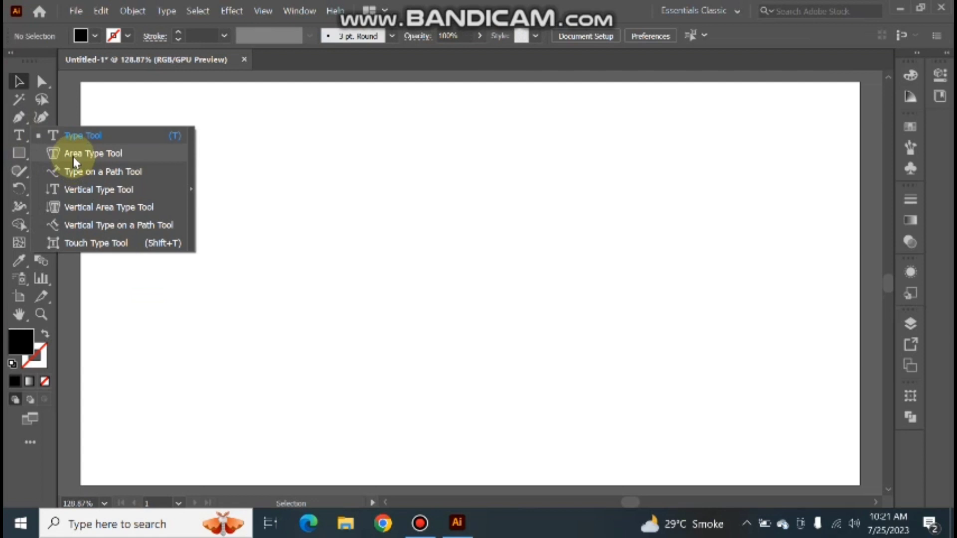
{"action": "left_click", "coordinate": [15, 151]}
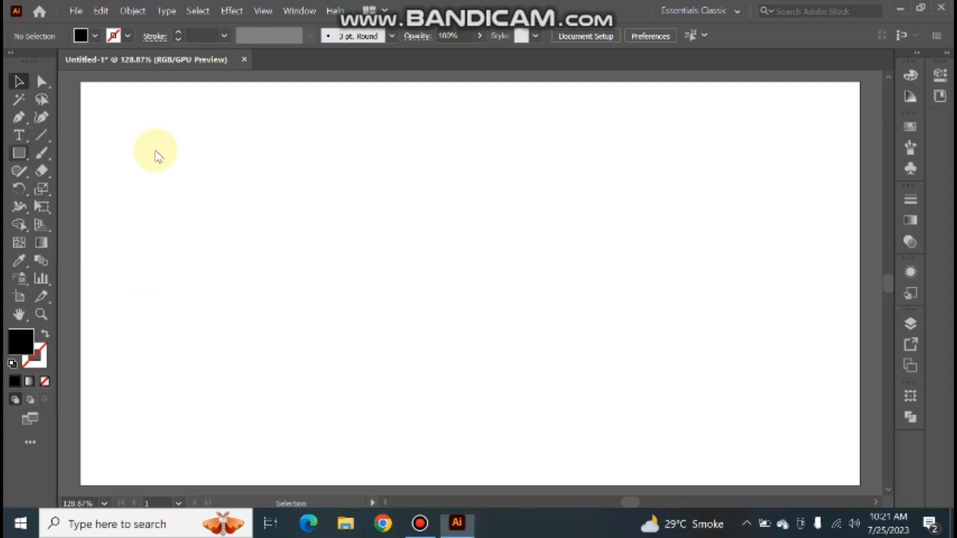
{"action": "left_click", "coordinate": [19, 152]}
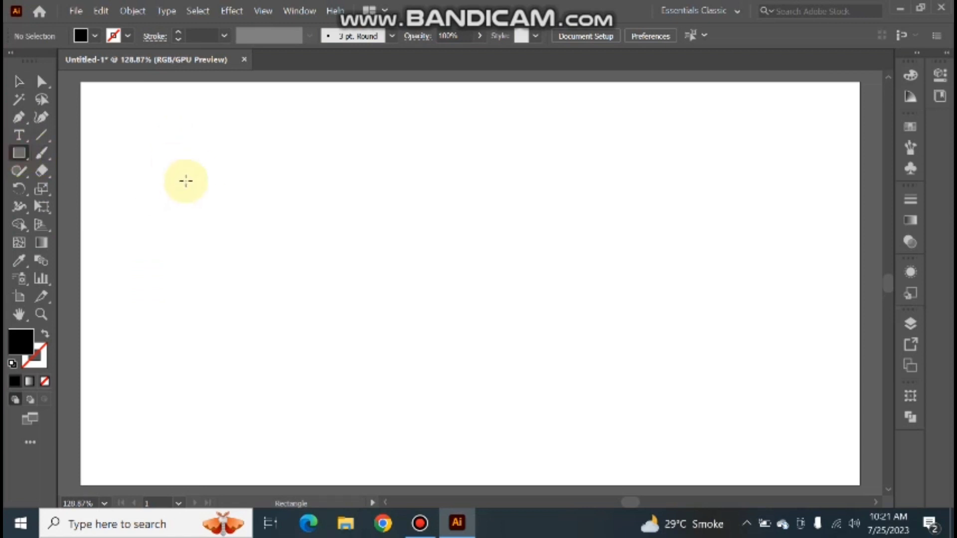
{"action": "left_click_drag", "start_coordinate": [216, 177], "coordinate": [458, 344]}
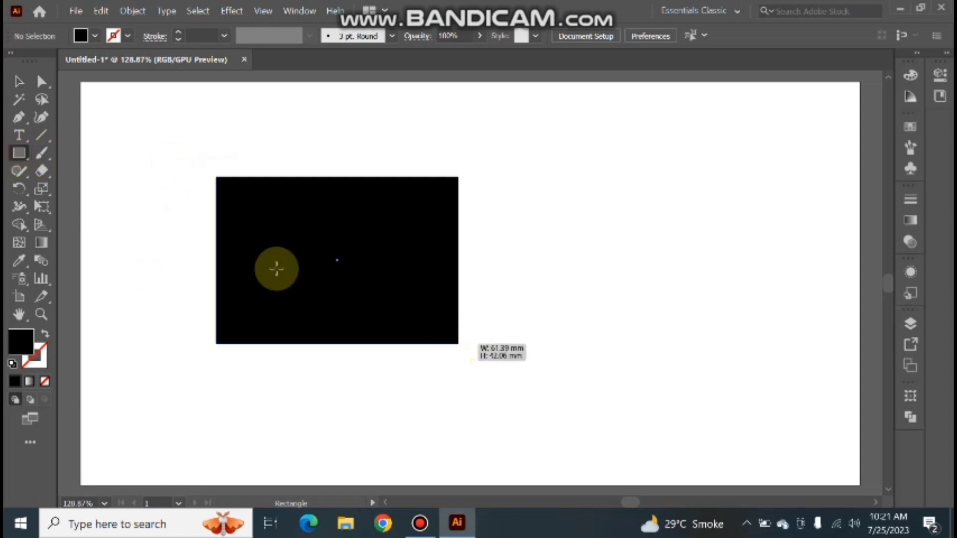
- Choose the Area Type Tool from the Type tool flyout
{"action": "left_click", "coordinate": [19, 135]}
{"action": "right_click", "coordinate": [13, 135]}
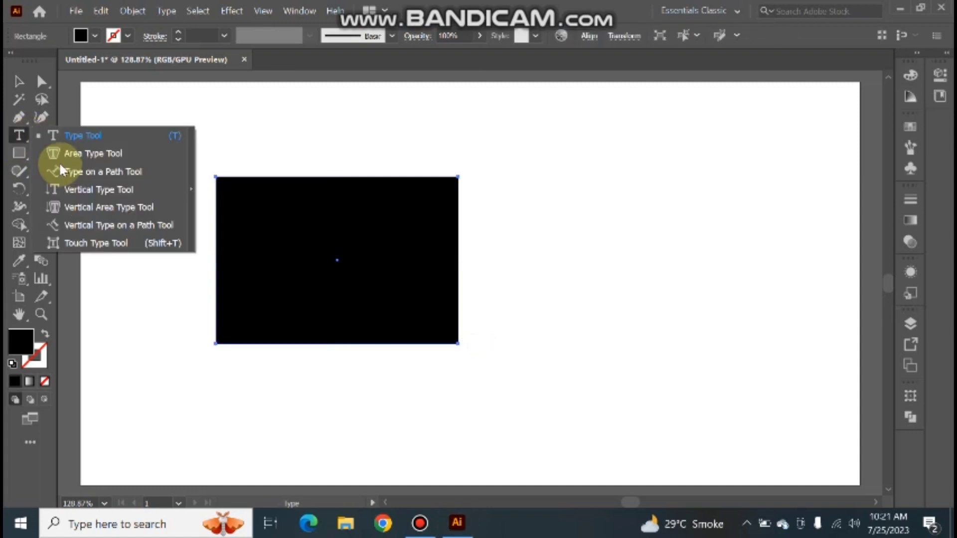
{"action": "left_click", "coordinate": [61, 154]}
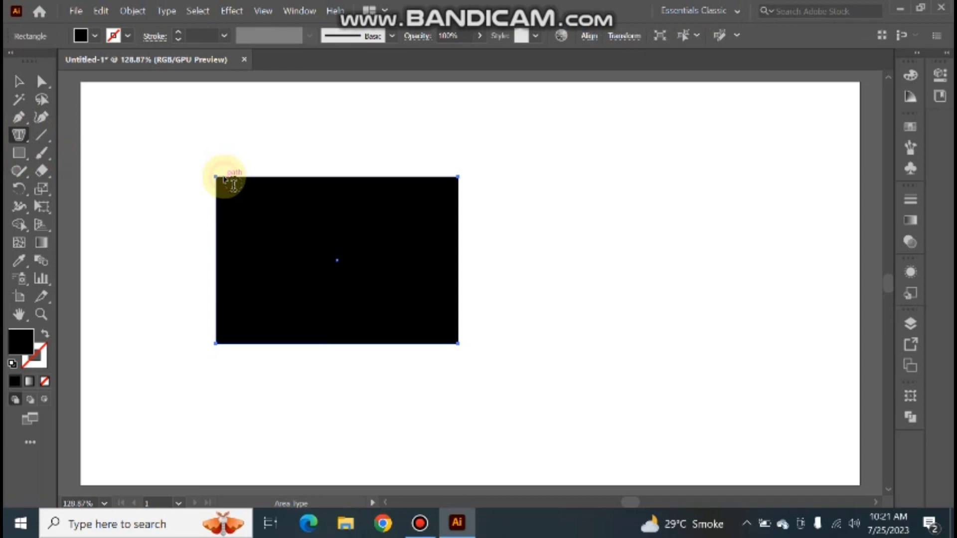
- Turn the rectangle into area type, type 'Graphi', then backspace the characters away
{"action": "left_click", "coordinate": [231, 181]}
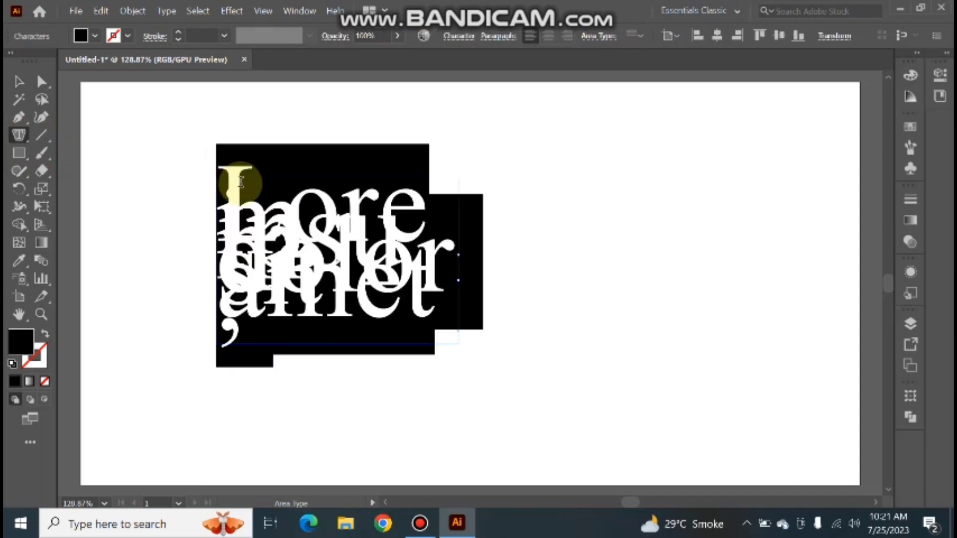
{"action": "key", "text": "BackSpace"}
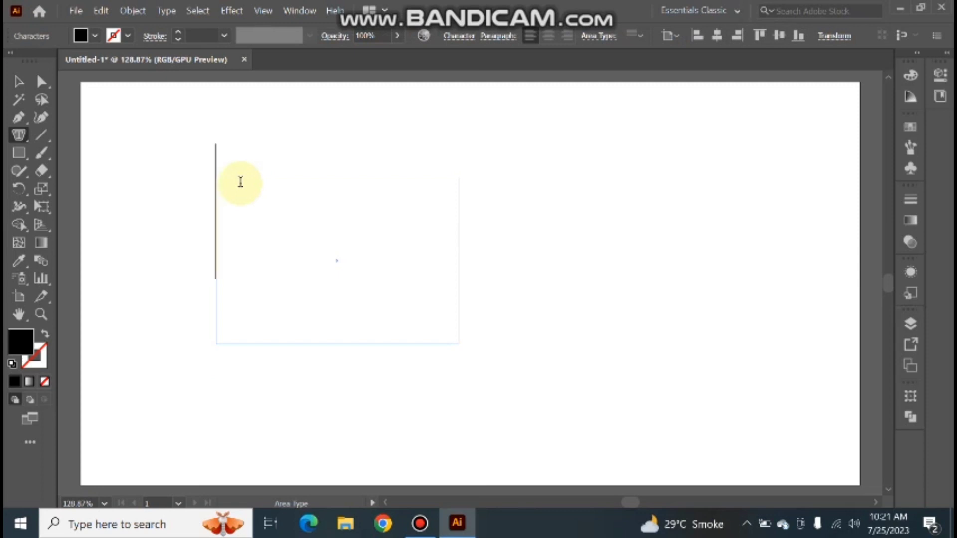
{"action": "type", "text": "Grap"}
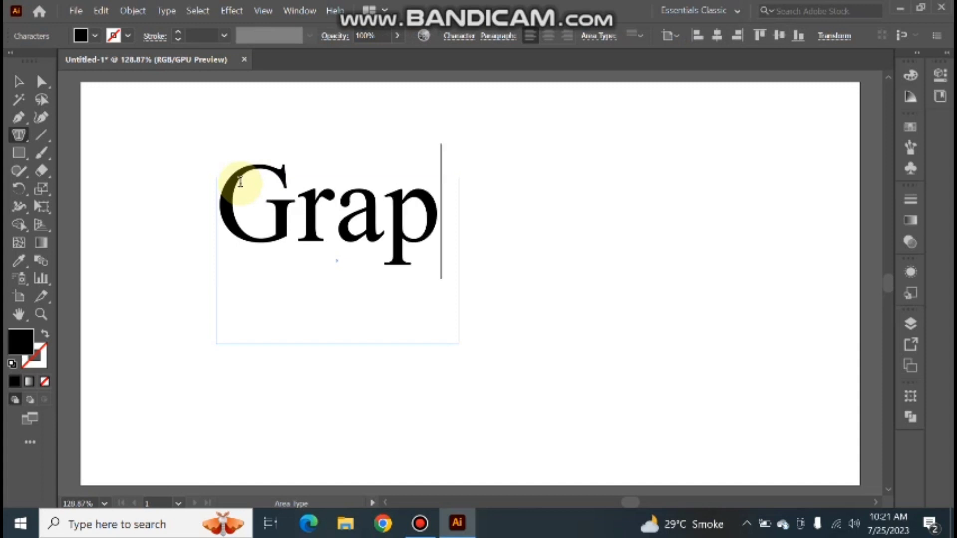
{"action": "left_click", "coordinate": [240, 182]}
{"action": "type", "text": "g"}
{"action": "key", "text": "ctrl+z"}
{"action": "left_click", "coordinate": [240, 182]}
{"action": "type", "text": "hi"}
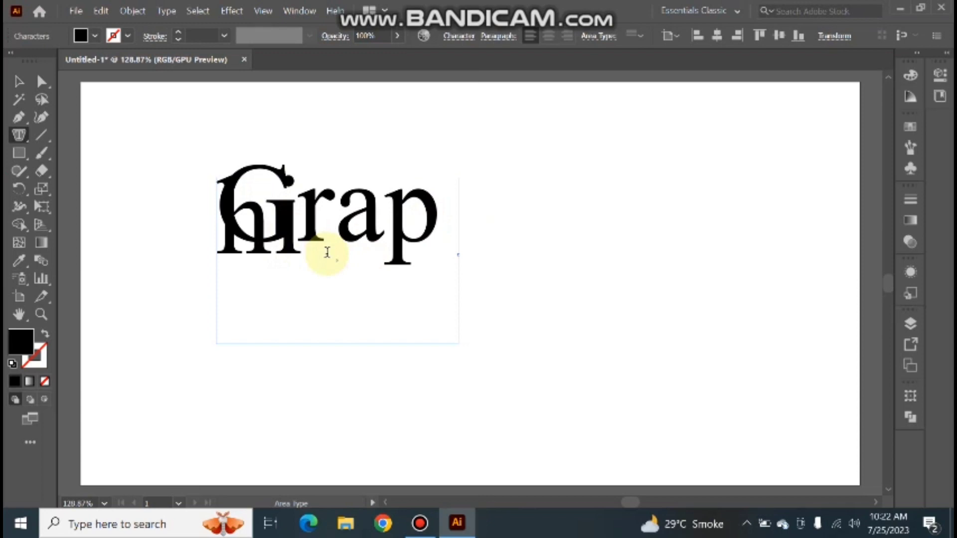
{"action": "key", "text": "BackSpace"}
{"action": "key", "text": "BackSpace"}
{"action": "key", "text": "BackSpace"}
{"action": "key", "text": "BackSpace"}
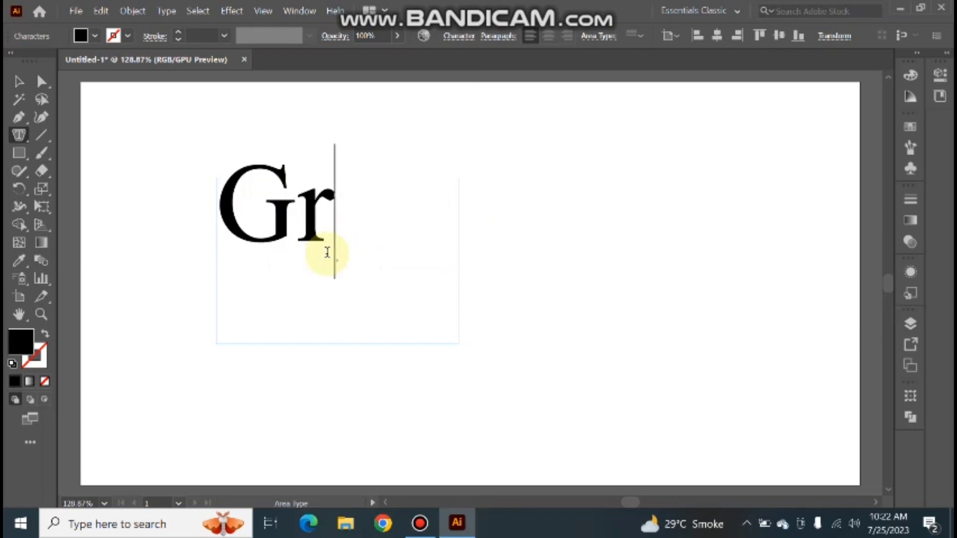
{"action": "key", "text": "BackSpace"}
{"action": "key", "text": "BackSpace"}
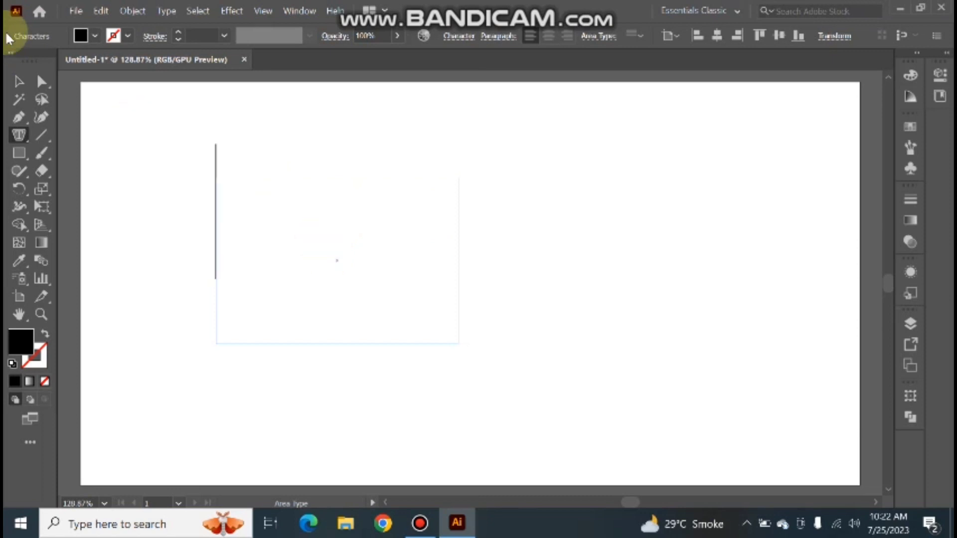
- Delete the empty text frame and draw a new rectangle in the upper-left artboard
{"action": "left_click", "coordinate": [19, 82]}
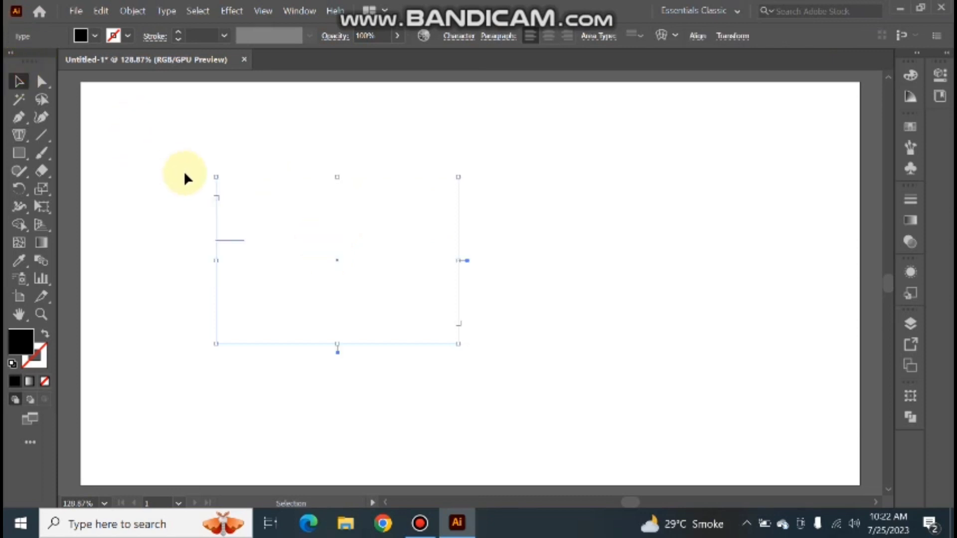
{"action": "key", "text": "ctrl+h"}
{"action": "key", "text": "ctrl+h"}
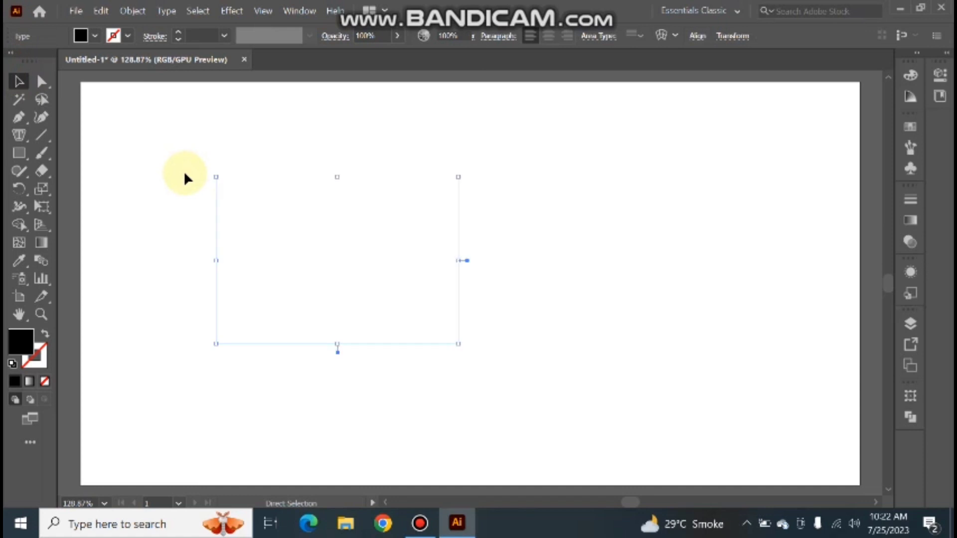
{"action": "left_click", "coordinate": [183, 173]}
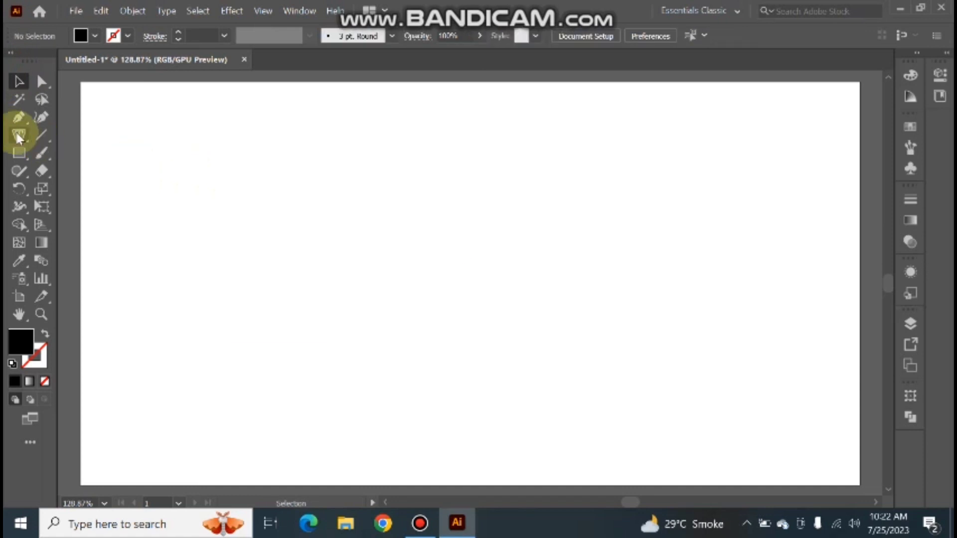
{"action": "left_click_drag", "start_coordinate": [15, 130], "coordinate": [61, 173]}
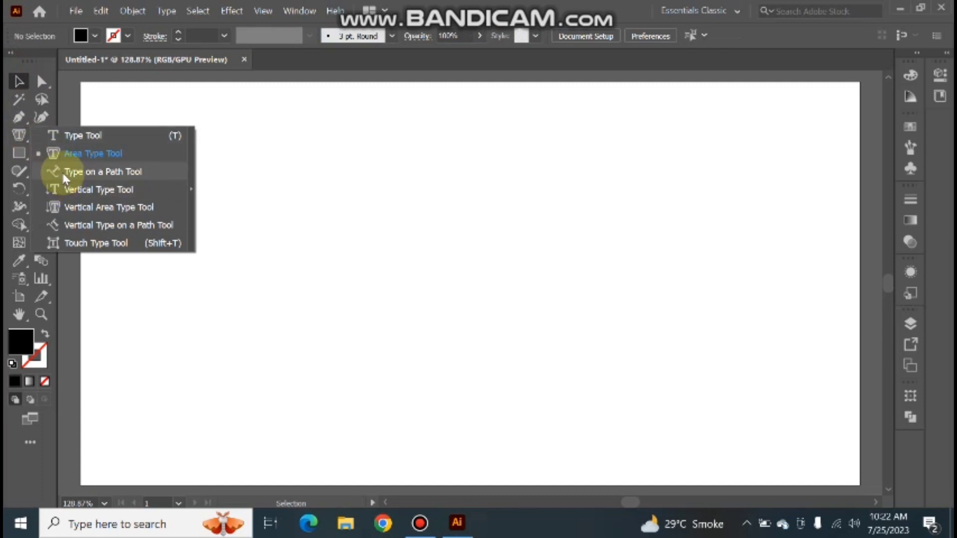
{"action": "left_click", "coordinate": [19, 153]}
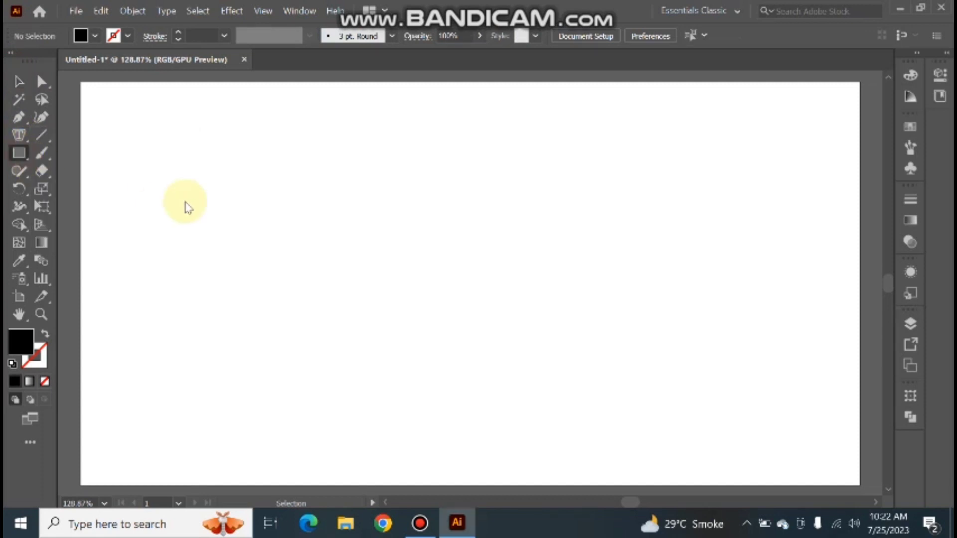
{"action": "left_click_drag", "start_coordinate": [206, 186], "coordinate": [446, 318]}
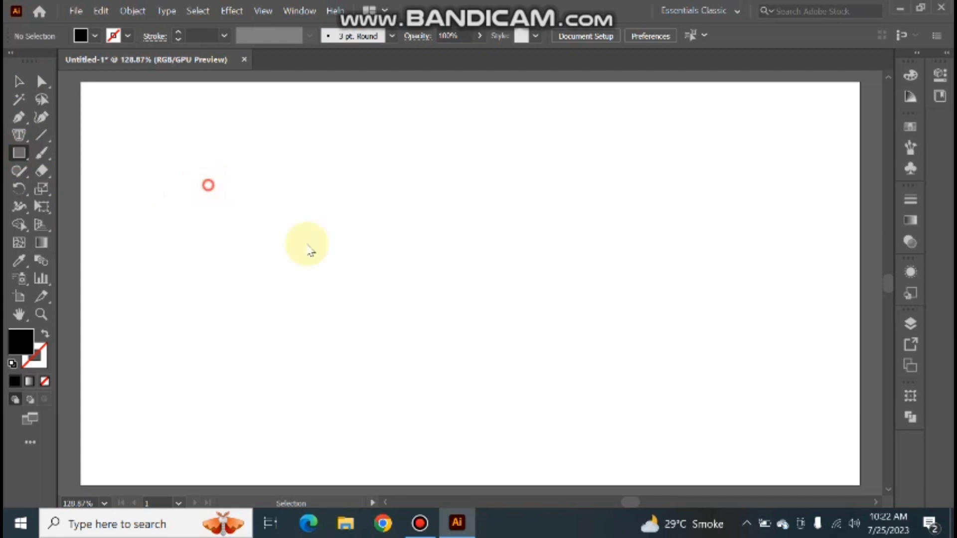
- Try Type on a Path on the rectangle twice, dismissing the path warning each time
{"action": "left_click", "coordinate": [24, 139]}
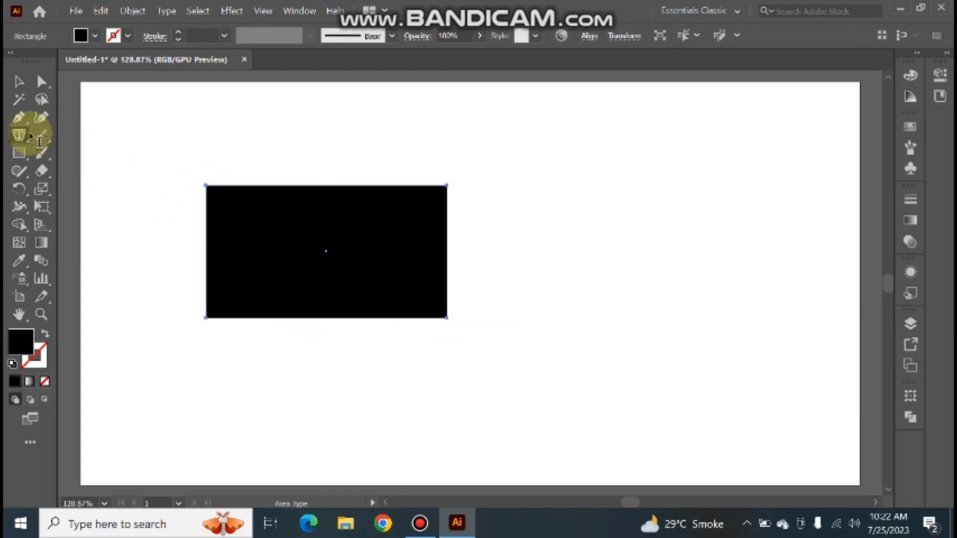
{"action": "left_click_drag", "start_coordinate": [19, 135], "coordinate": [54, 170]}
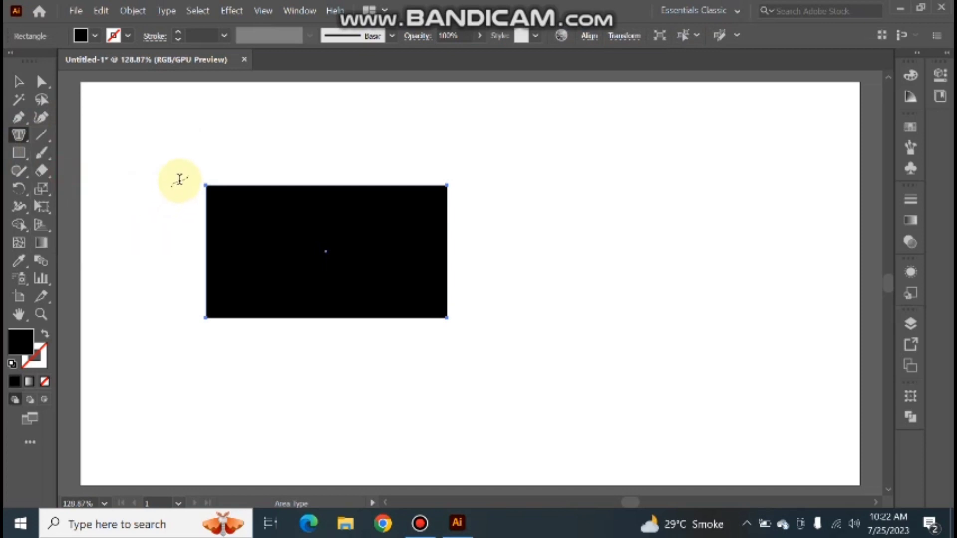
{"action": "left_click", "coordinate": [219, 181]}
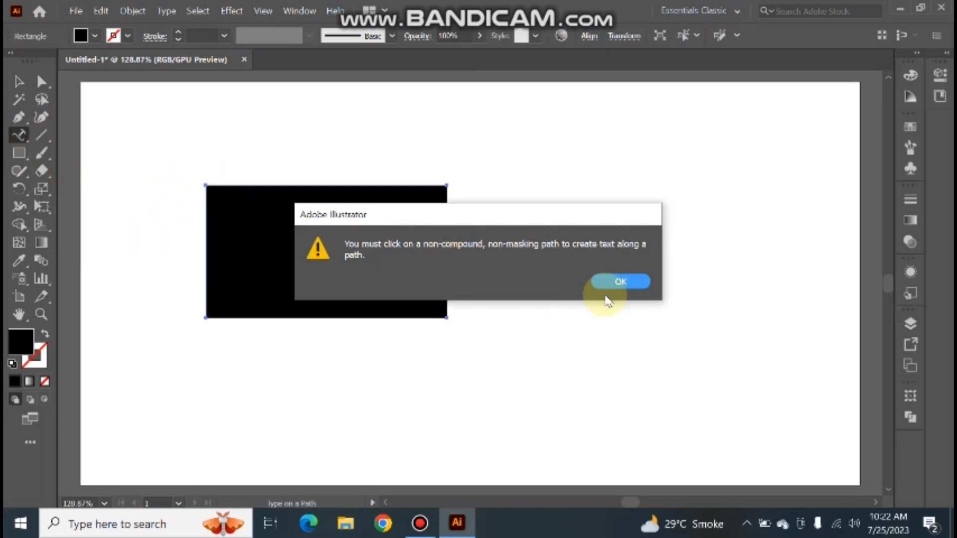
{"action": "left_click", "coordinate": [597, 281]}
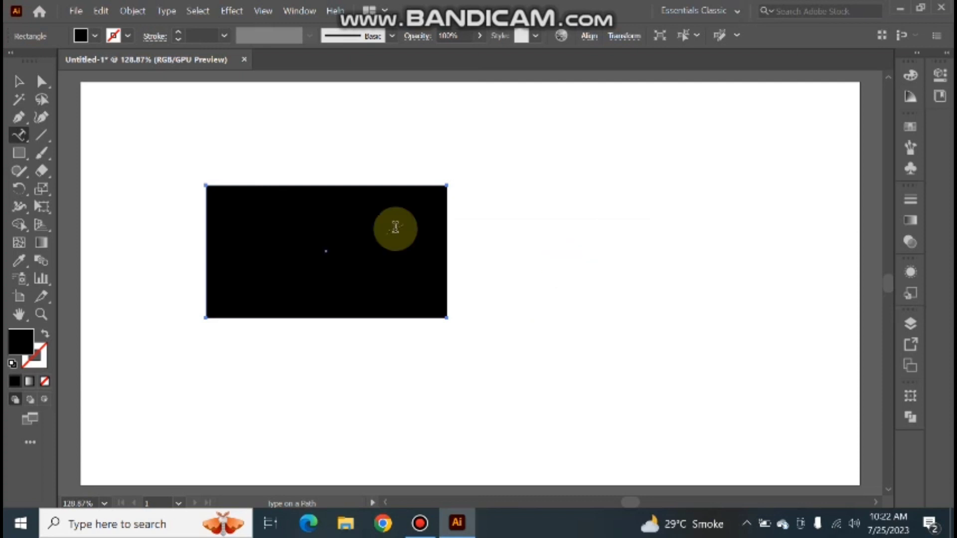
{"action": "left_click", "coordinate": [255, 186]}
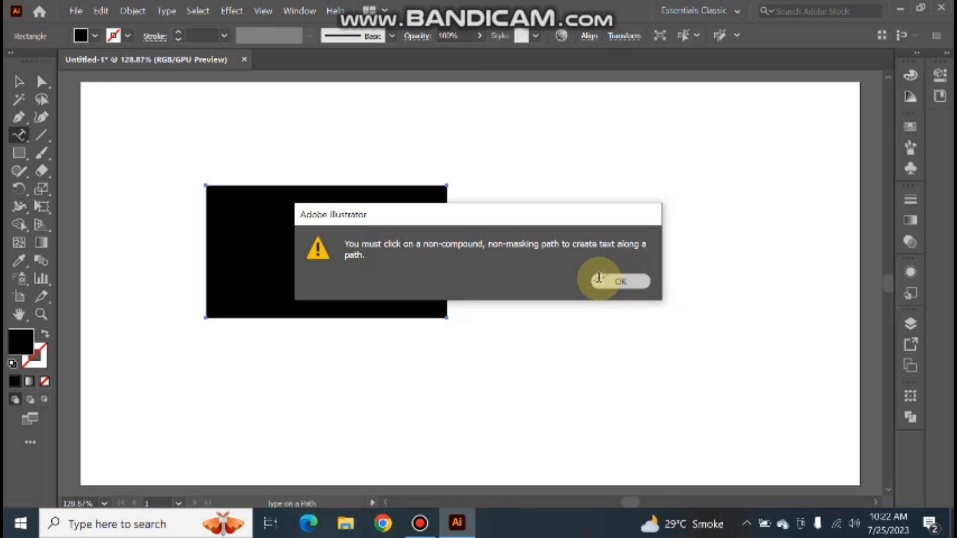
{"action": "left_click", "coordinate": [620, 282]}
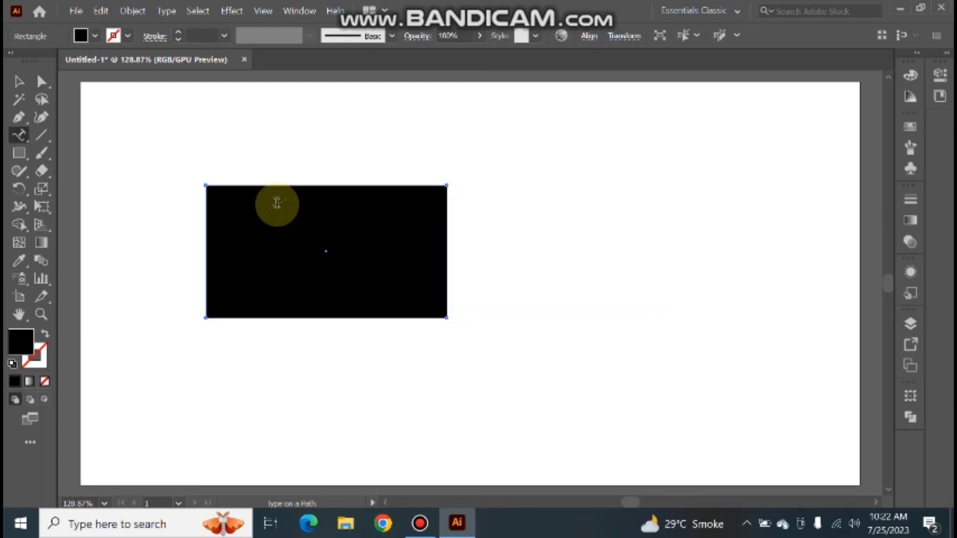
- Type 'grasphics' along the rectangle's outline with Type on a Path
{"action": "left_click", "coordinate": [207, 182]}
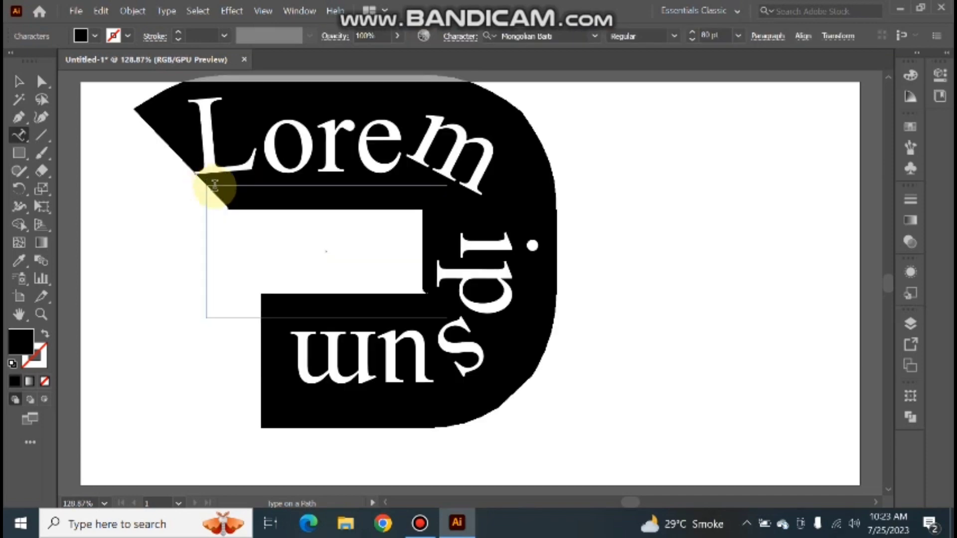
{"action": "key", "text": "ctrl+z"}
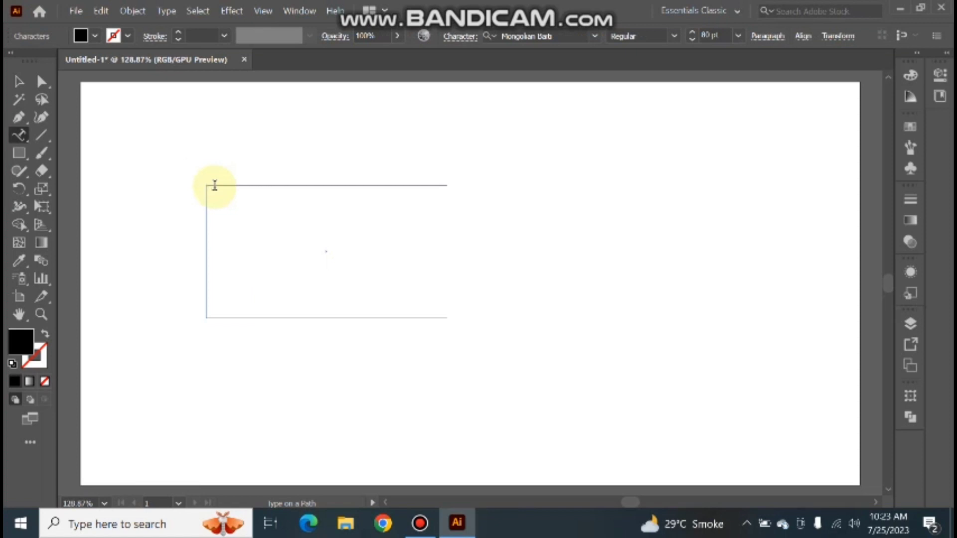
{"action": "left_click", "coordinate": [215, 185]}
{"action": "type", "text": "gr"}
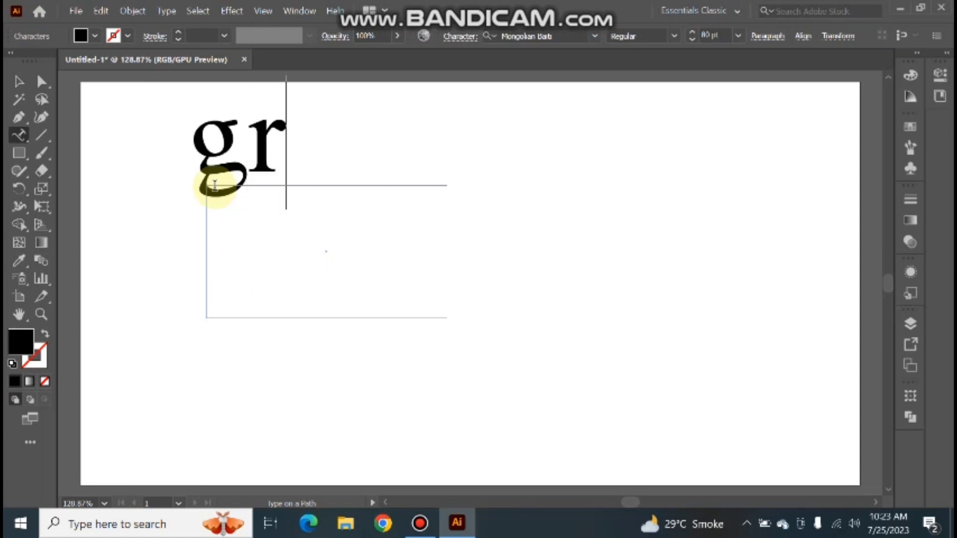
{"action": "type", "text": "as"}
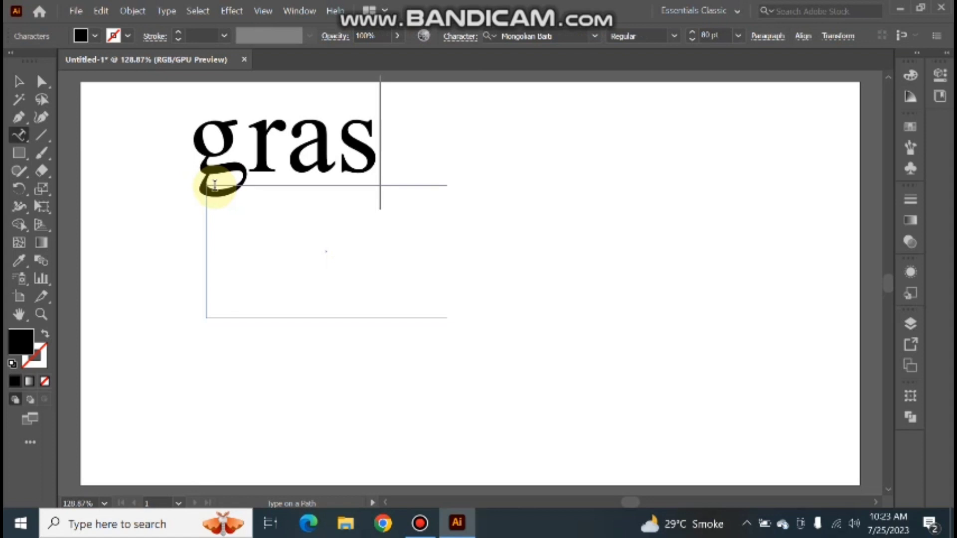
{"action": "type", "text": "p"}
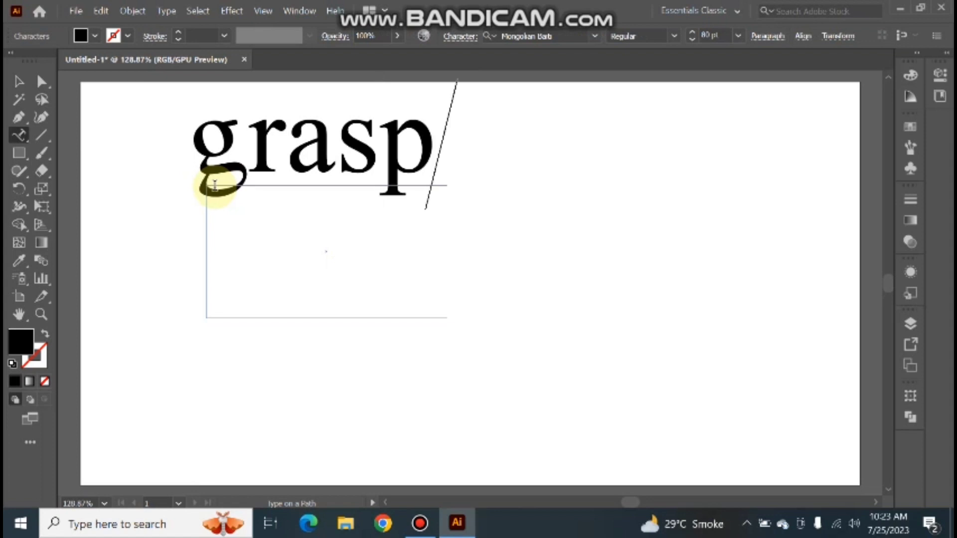
{"action": "type", "text": "hi"}
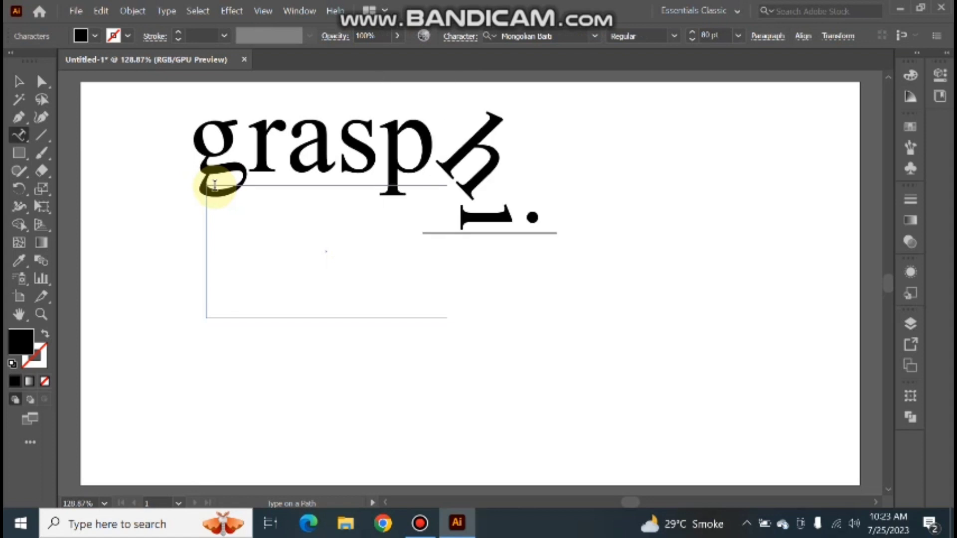
{"action": "type", "text": "cd"}
{"action": "key", "text": "BackSpace"}
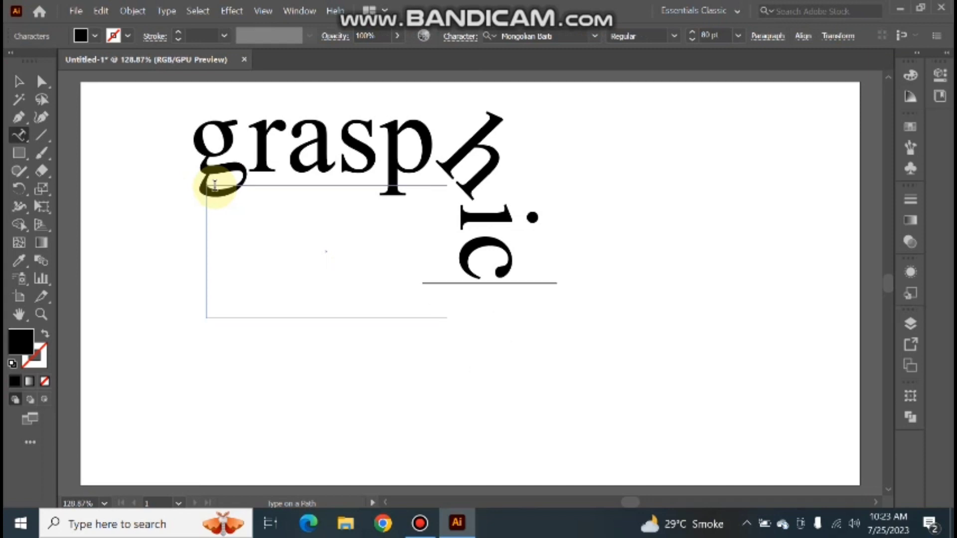
{"action": "type", "text": "s"}
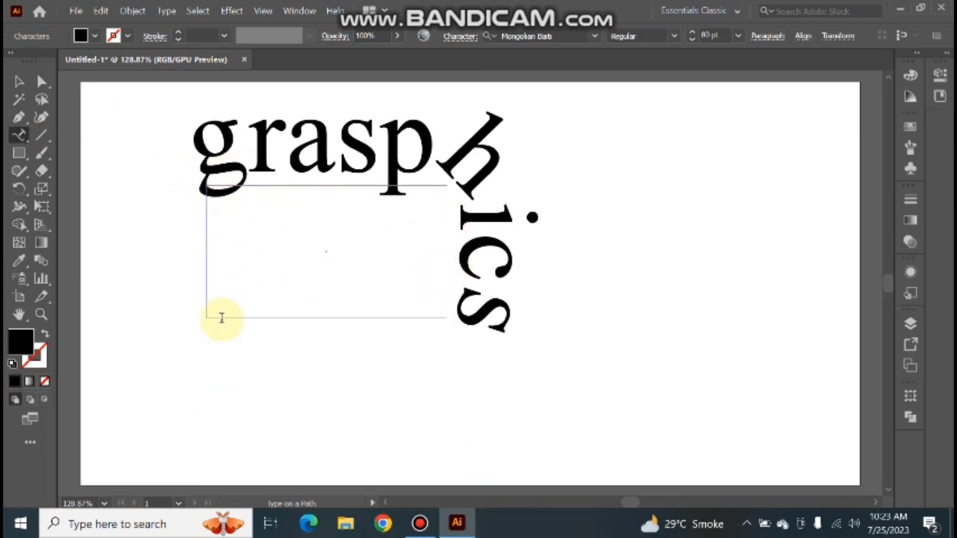
- Select the path text and delete it along with its rectangle
{"action": "left_click", "coordinate": [26, 83]}
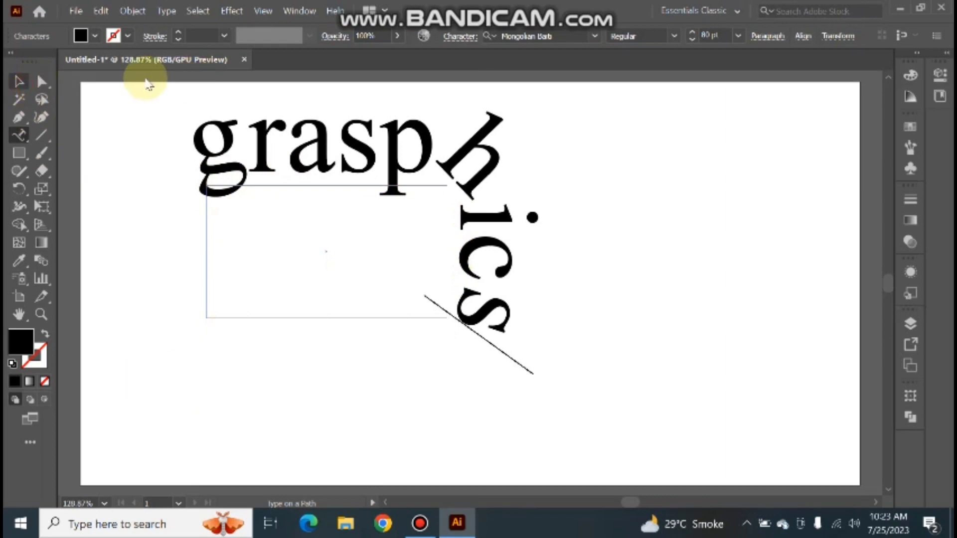
{"action": "left_click", "coordinate": [323, 194]}
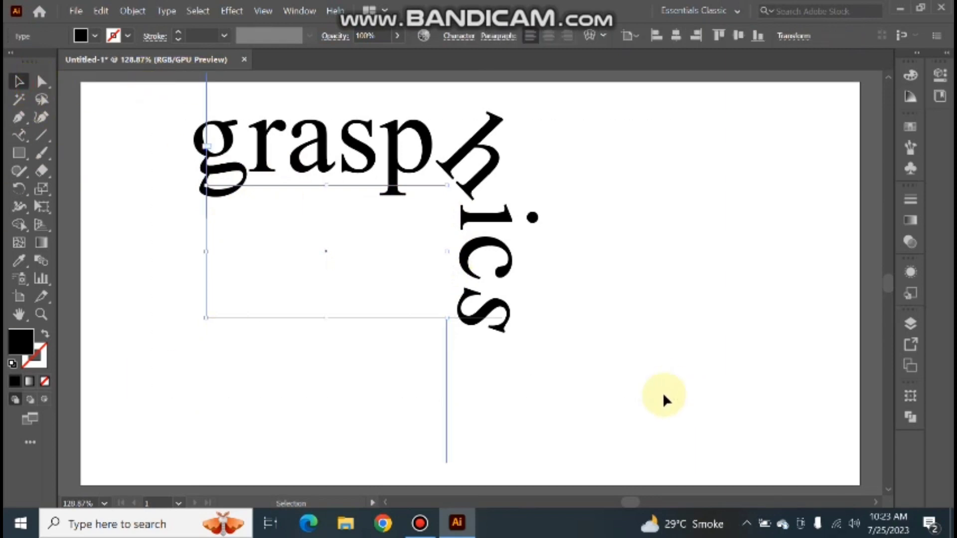
{"action": "key", "text": "a"}
{"action": "key", "text": "Delete"}
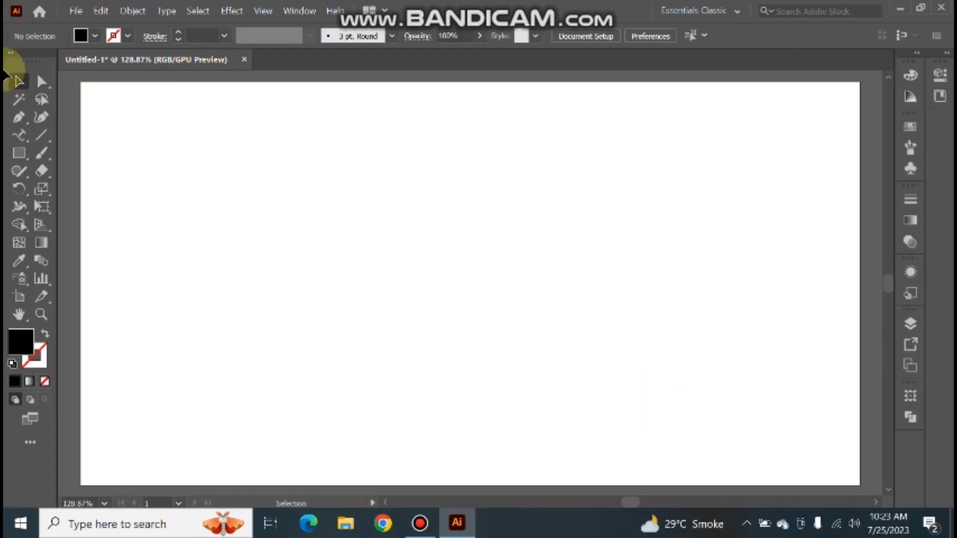
- Draw a curved teardrop path with the Pen tool and make it an outline
{"action": "left_click", "coordinate": [19, 81]}
{"action": "key", "text": "p"}
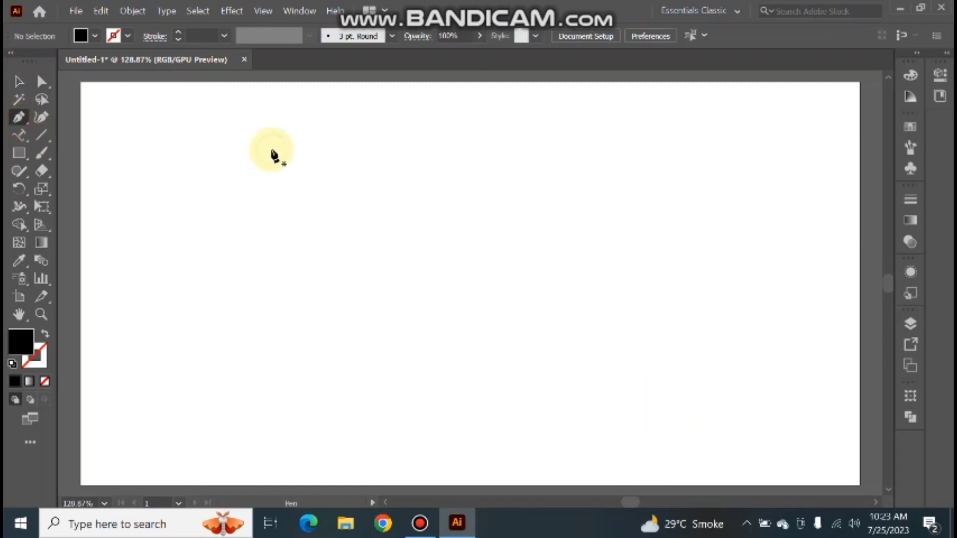
{"action": "left_click", "coordinate": [271, 149]}
{"action": "left_click_drag", "start_coordinate": [350, 264], "coordinate": [311, 316]}
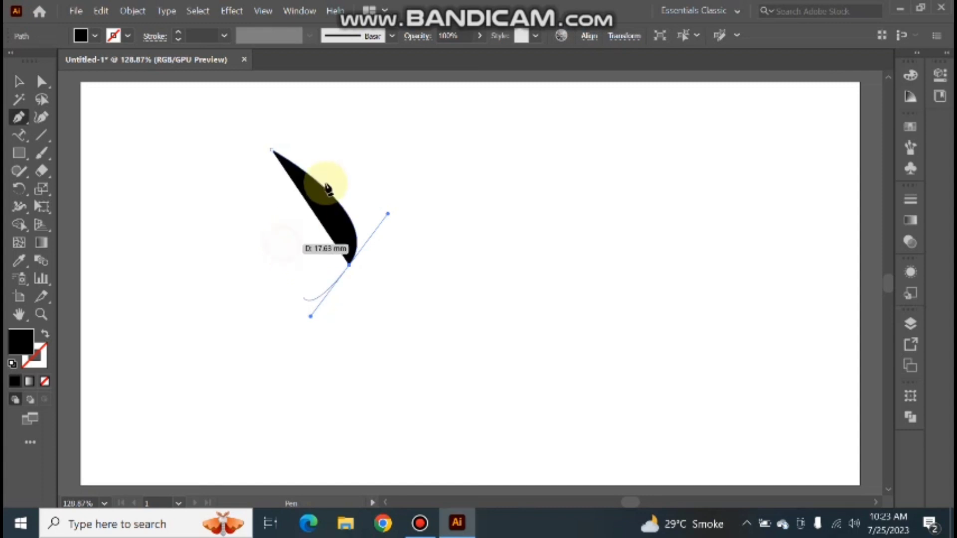
{"action": "left_click", "coordinate": [283, 245]}
{"action": "left_click", "coordinate": [333, 177]}
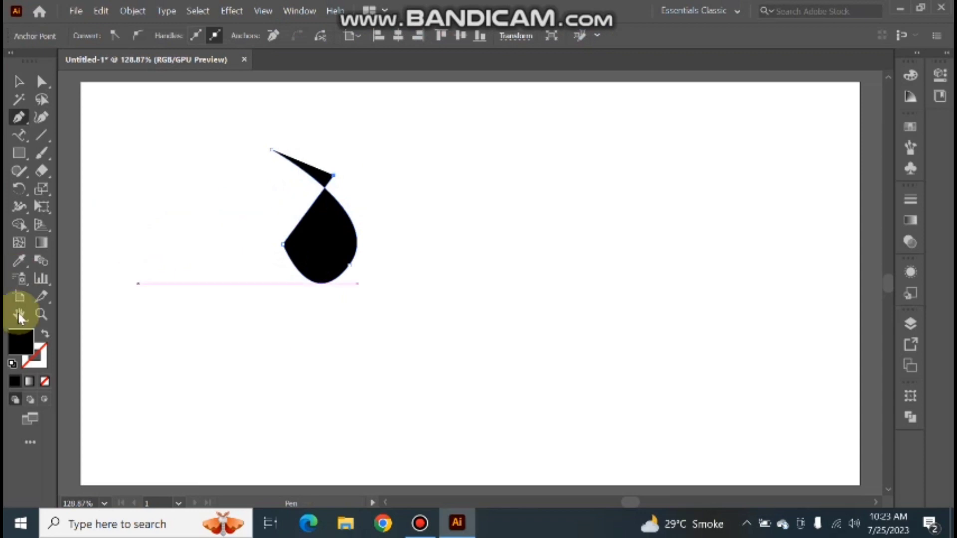
{"action": "left_click", "coordinate": [43, 333]}
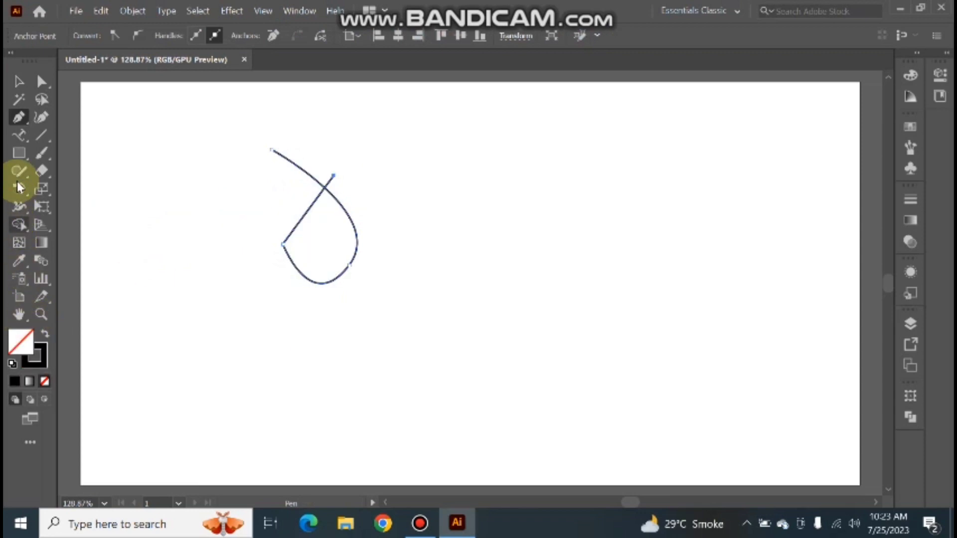
- Type 'graphics' along the curved path in place of the placeholder
{"action": "left_click", "coordinate": [20, 139]}
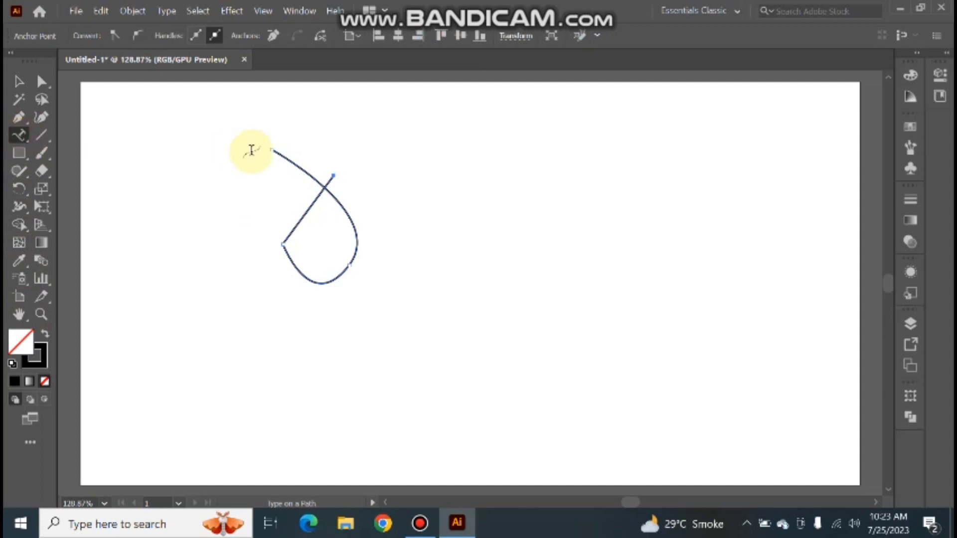
{"action": "left_click", "coordinate": [277, 150]}
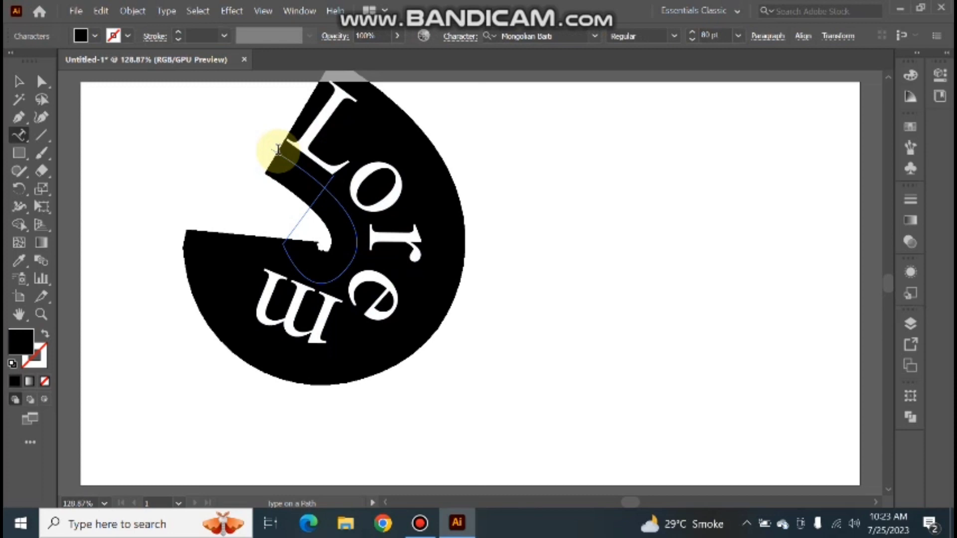
{"action": "key", "text": "BackSpace"}
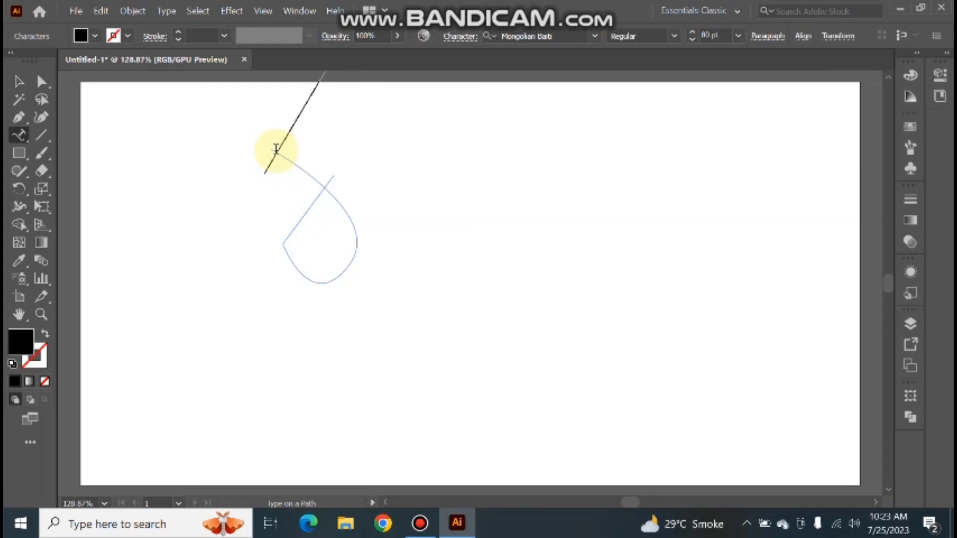
{"action": "type", "text": "f"}
{"action": "key", "text": "BackSpace"}
{"action": "type", "text": "graph"}
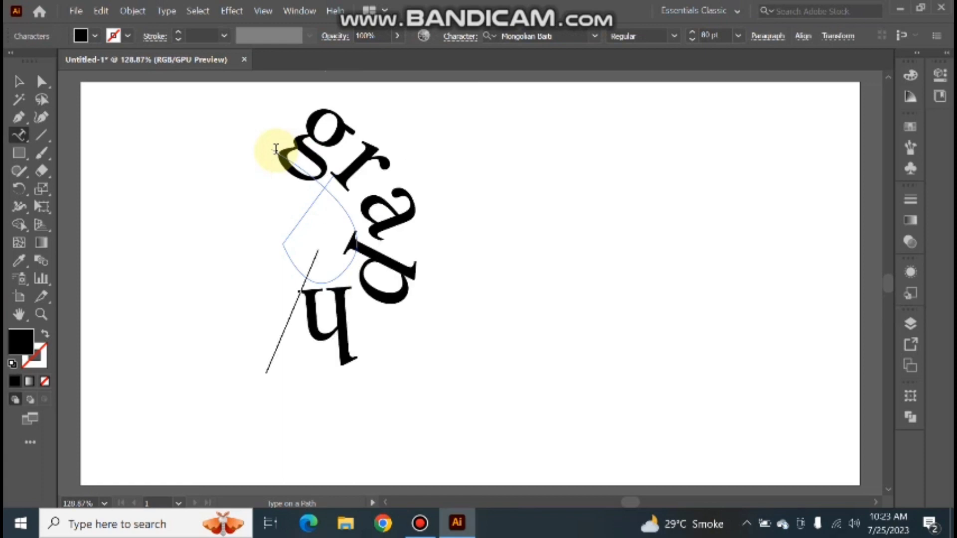
{"action": "type", "text": "ics"}
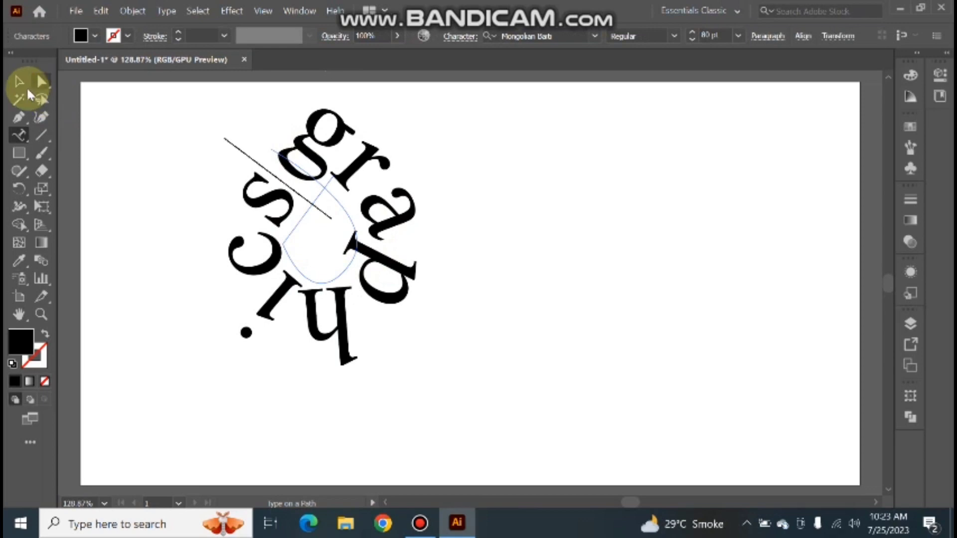
- Select the graphics path text and delete it
{"action": "left_click", "coordinate": [20, 82]}
{"action": "left_click", "coordinate": [242, 154]}
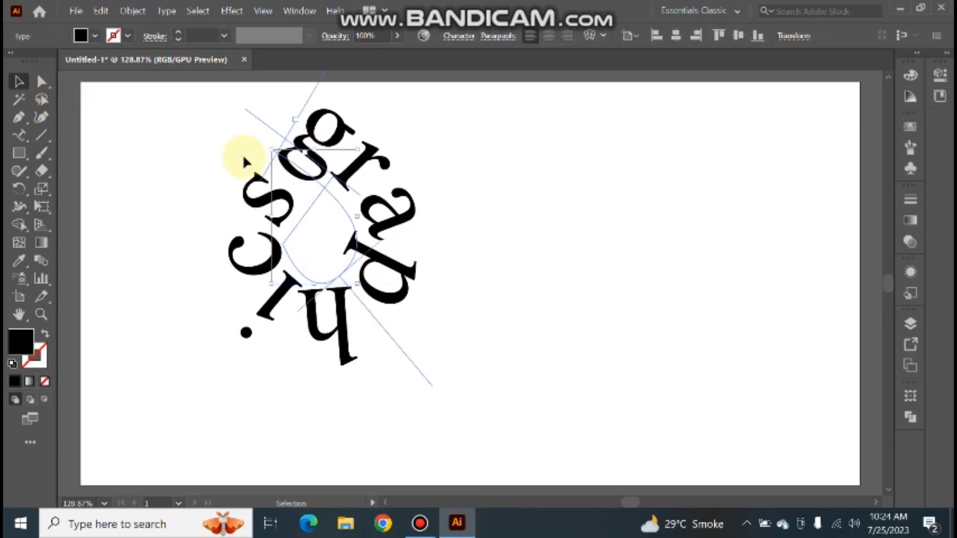
{"action": "key", "text": "a"}
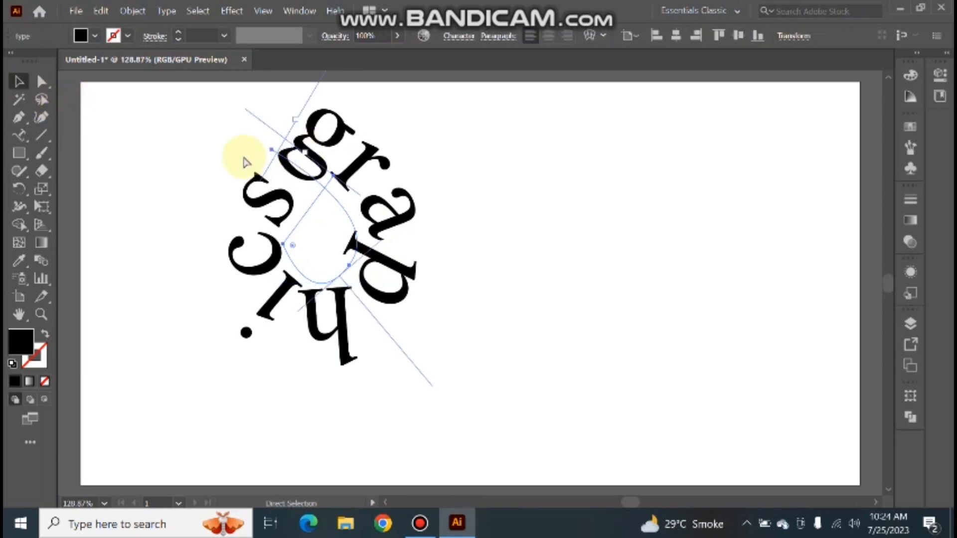
{"action": "key", "text": "Delete"}
{"action": "key", "text": "v"}
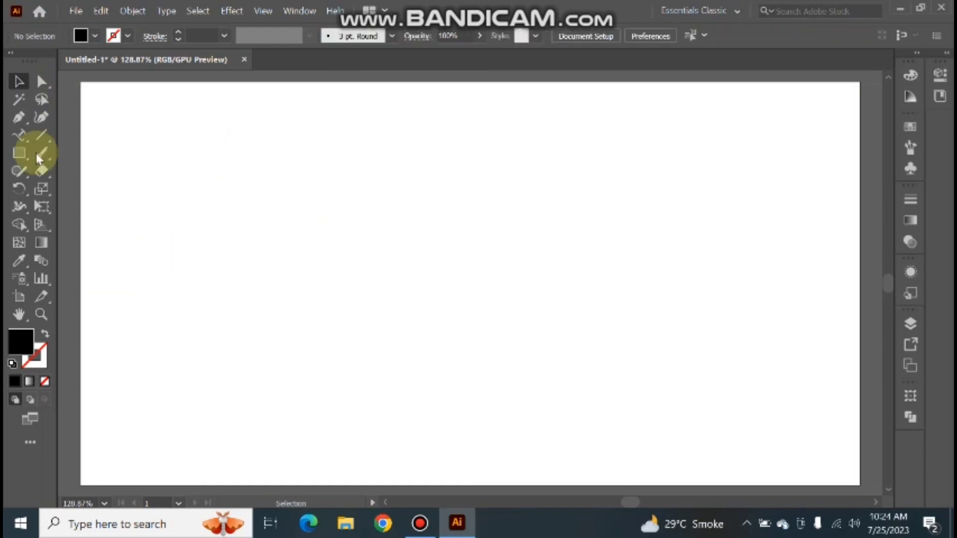
- Place vertical Lorem placeholder text with the Vertical Type Tool and view at 100%
{"action": "left_click", "coordinate": [20, 134]}
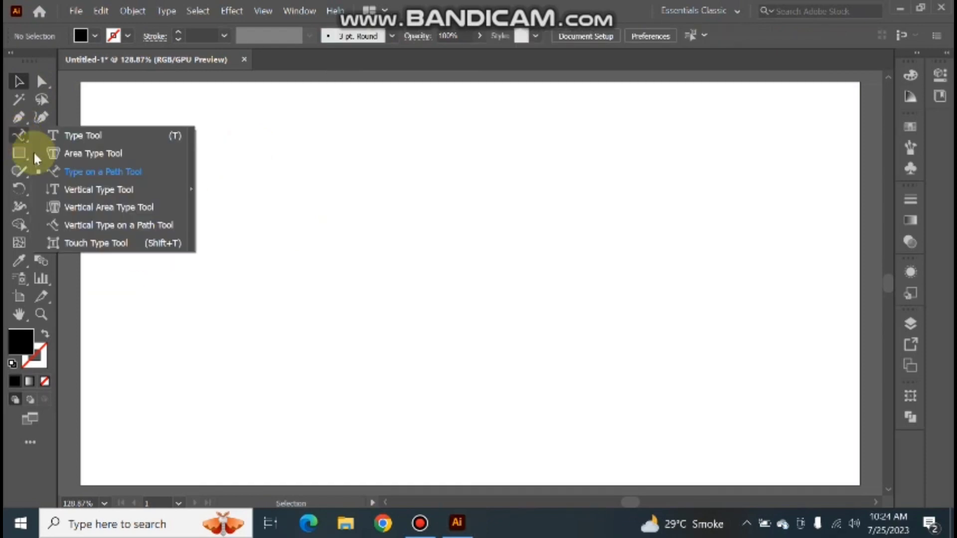
{"action": "left_click", "coordinate": [55, 192]}
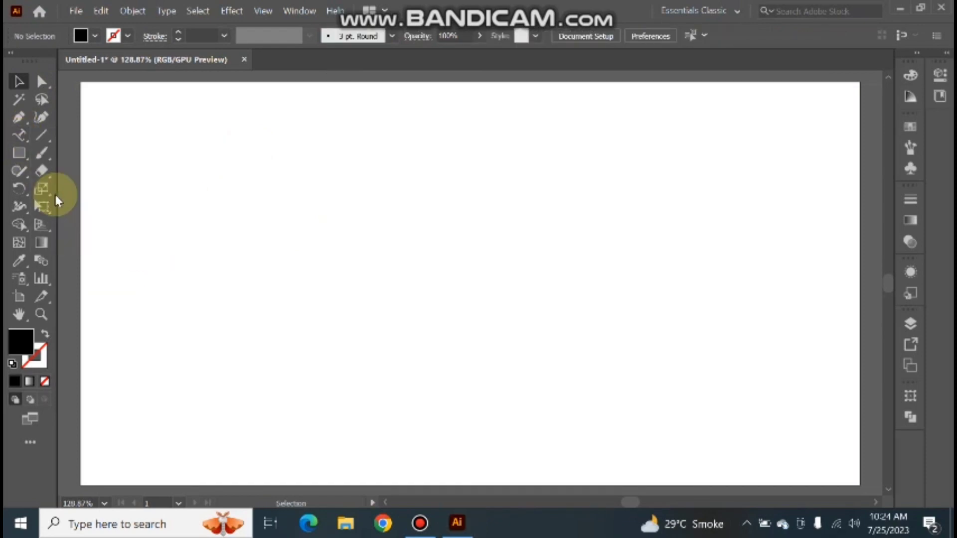
{"action": "left_click", "coordinate": [334, 179]}
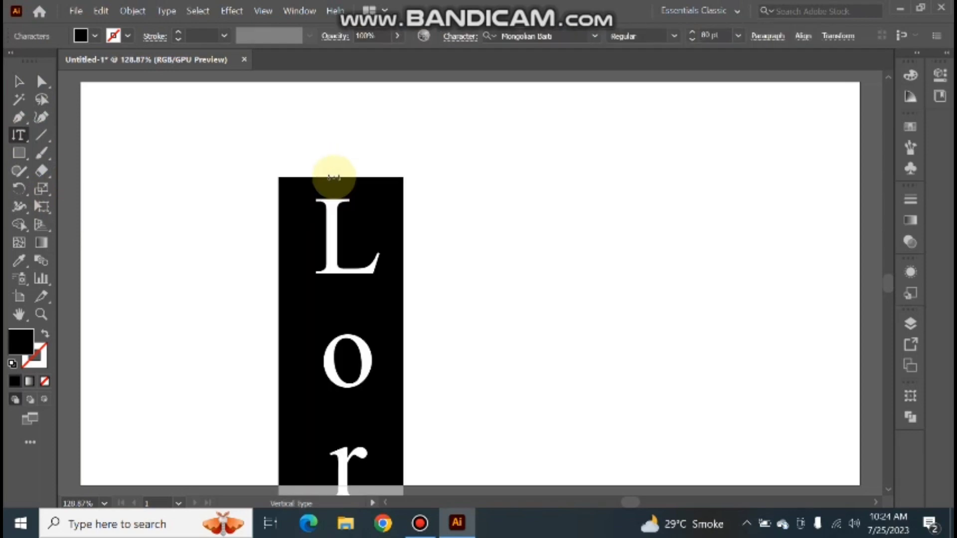
{"action": "key", "text": "ctrl+1"}
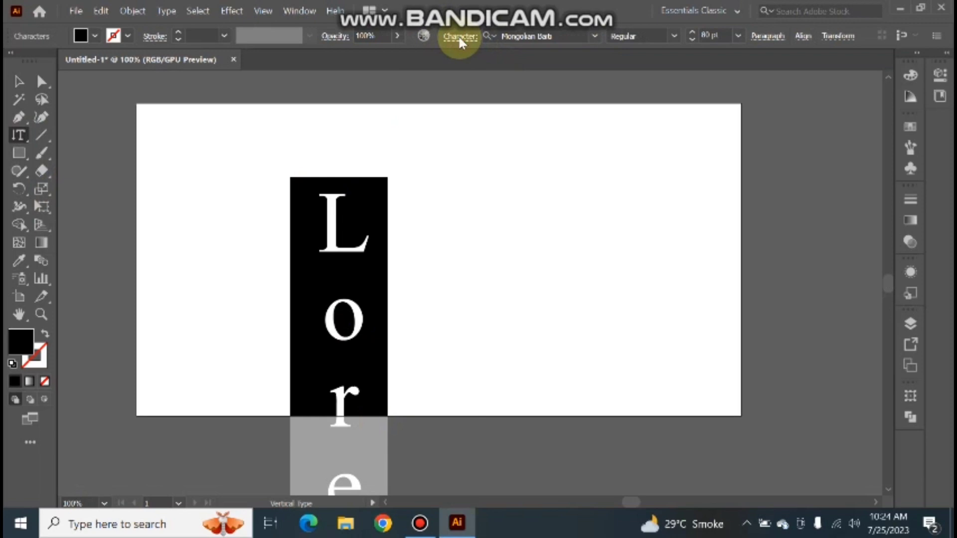
- Reduce the vertical Lorem ipsum text to 14 pt, then clear the text
{"action": "left_click", "coordinate": [459, 38]}
{"action": "left_click", "coordinate": [454, 37]}
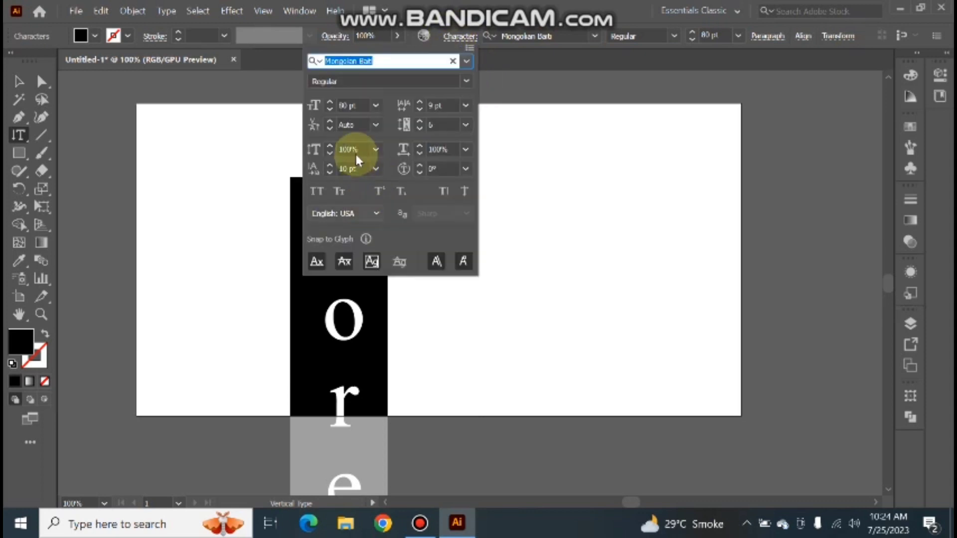
{"action": "left_click", "coordinate": [328, 109]}
{"action": "left_click", "coordinate": [328, 109]}
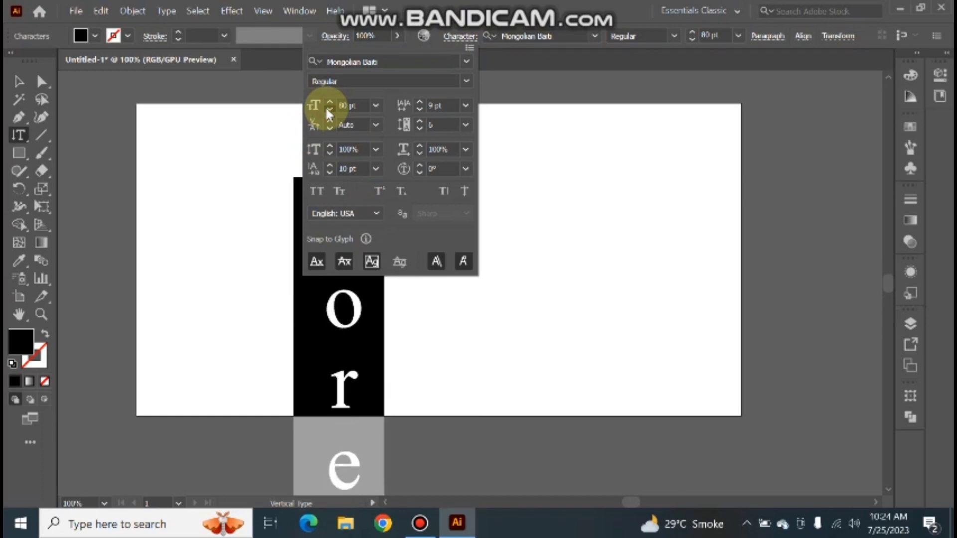
{"action": "left_click", "coordinate": [328, 109]}
{"action": "left_click", "coordinate": [328, 109]}
{"action": "left_click", "coordinate": [328, 109]}
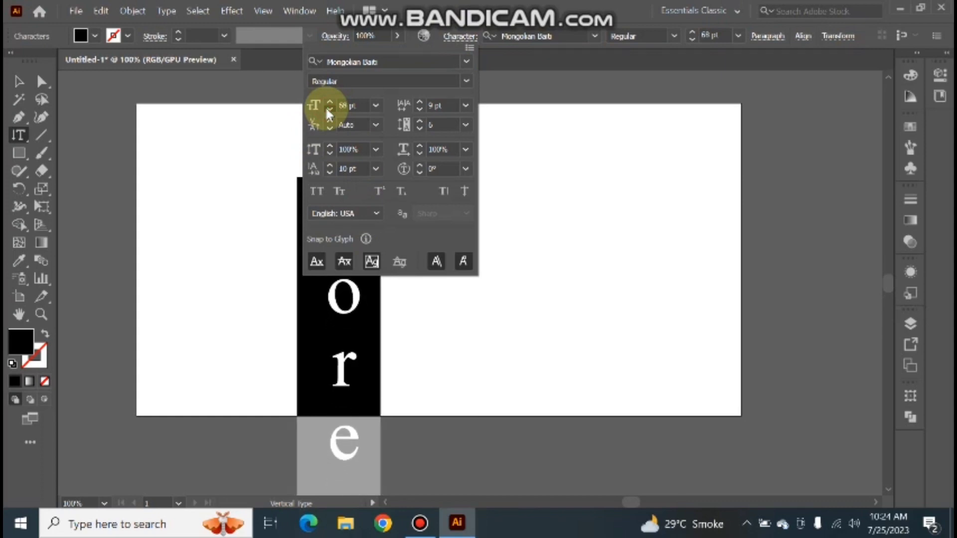
{"action": "left_click", "coordinate": [327, 109]}
{"action": "left_click", "coordinate": [328, 110]}
{"action": "left_click", "coordinate": [328, 109]}
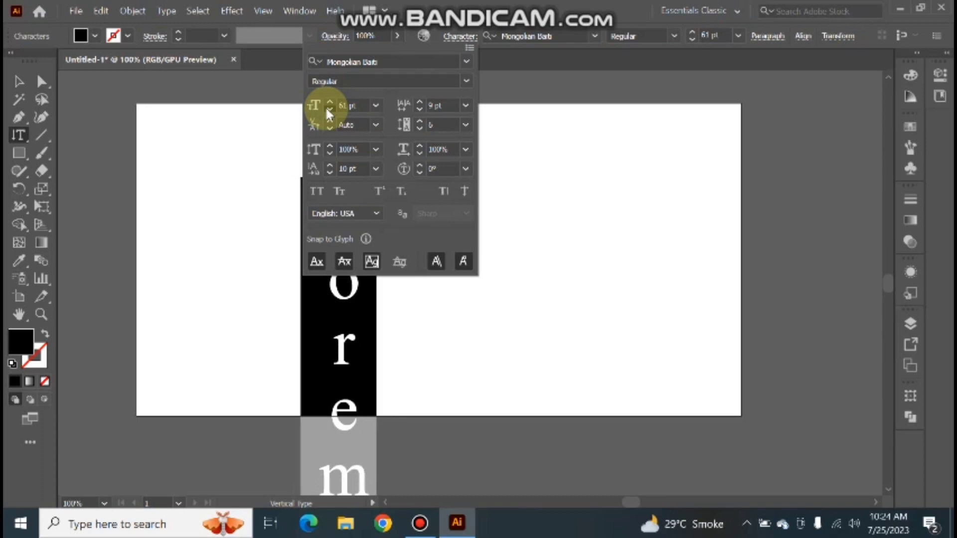
{"action": "left_click", "coordinate": [328, 109]}
{"action": "left_click", "coordinate": [328, 109]}
{"action": "left_click", "coordinate": [327, 109]}
{"action": "left_click", "coordinate": [328, 109]}
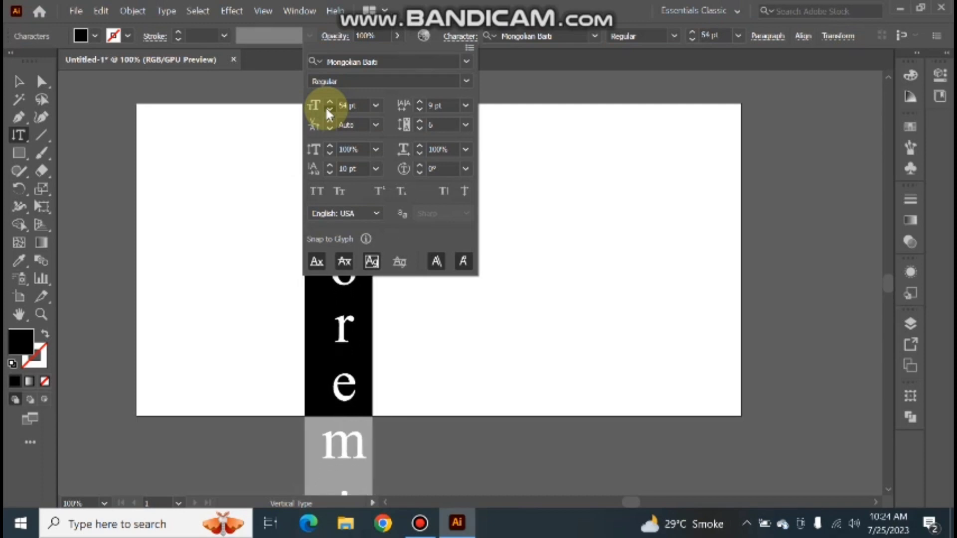
{"action": "left_click", "coordinate": [328, 109]}
{"action": "left_click", "coordinate": [327, 109]}
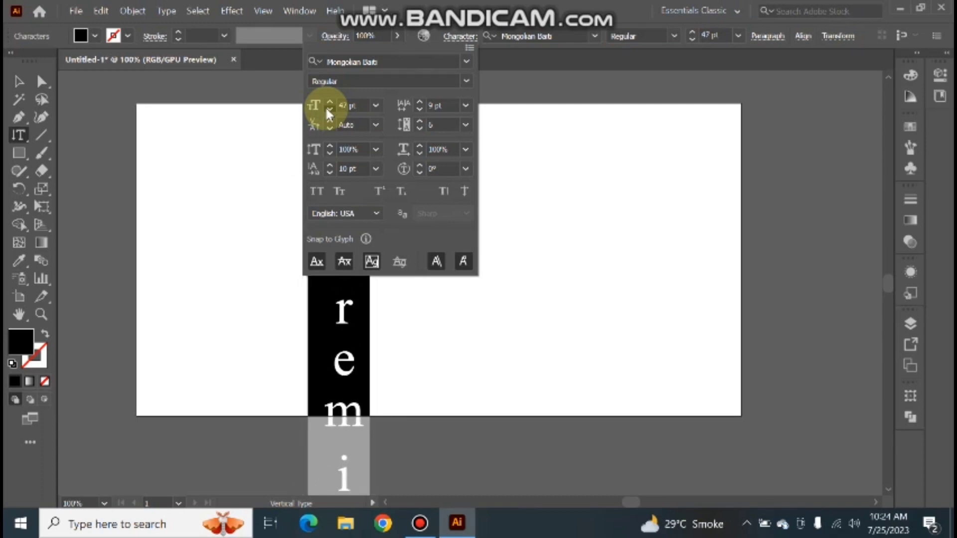
{"action": "left_click", "coordinate": [327, 109]}
{"action": "left_click", "coordinate": [327, 109]}
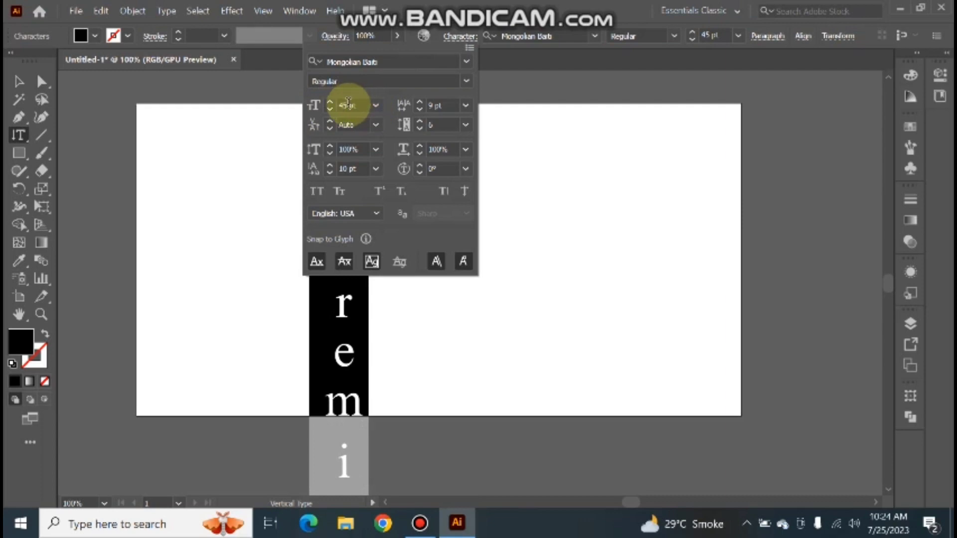
{"action": "left_click", "coordinate": [347, 105]}
{"action": "key", "text": "Down"}
{"action": "key", "text": "Down"}
{"action": "key", "text": "Down"}
{"action": "key", "text": "Down"}
{"action": "key", "text": "Down"}
{"action": "key", "text": "Down"}
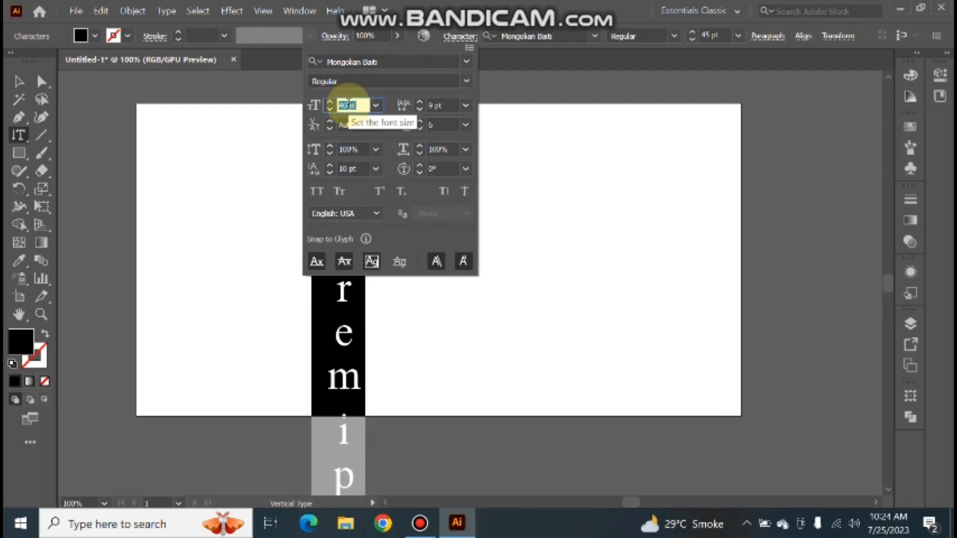
{"action": "key", "text": "Down"}
{"action": "key", "text": "Down"}
{"action": "key", "text": "Down"}
{"action": "key", "text": "Down"}
{"action": "key", "text": "Down"}
{"action": "key", "text": "Down"}
{"action": "key", "text": "Down"}
{"action": "key", "text": "Down"}
{"action": "key", "text": "Down"}
{"action": "key", "text": "Down"}
{"action": "key", "text": "Down"}
{"action": "key", "text": "Down"}
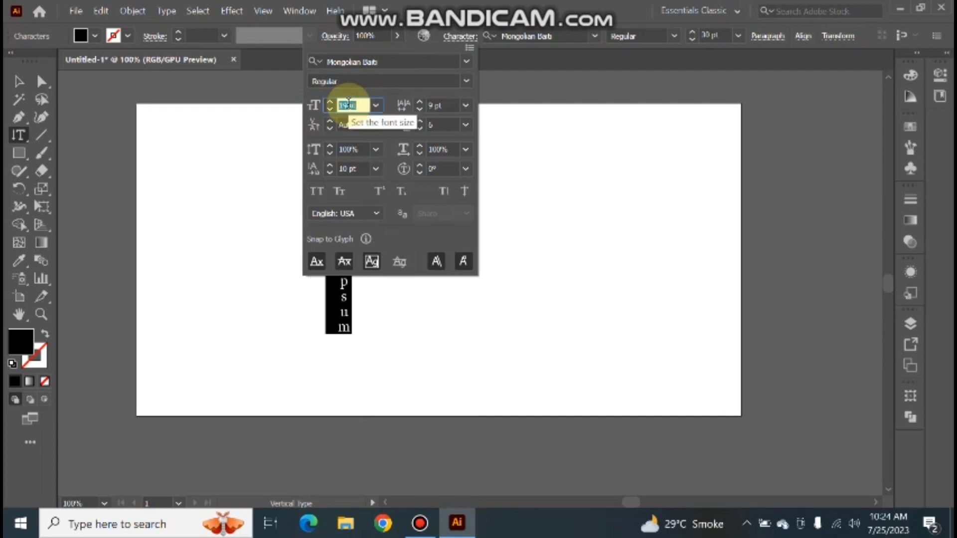
{"action": "left_click", "coordinate": [551, 289]}
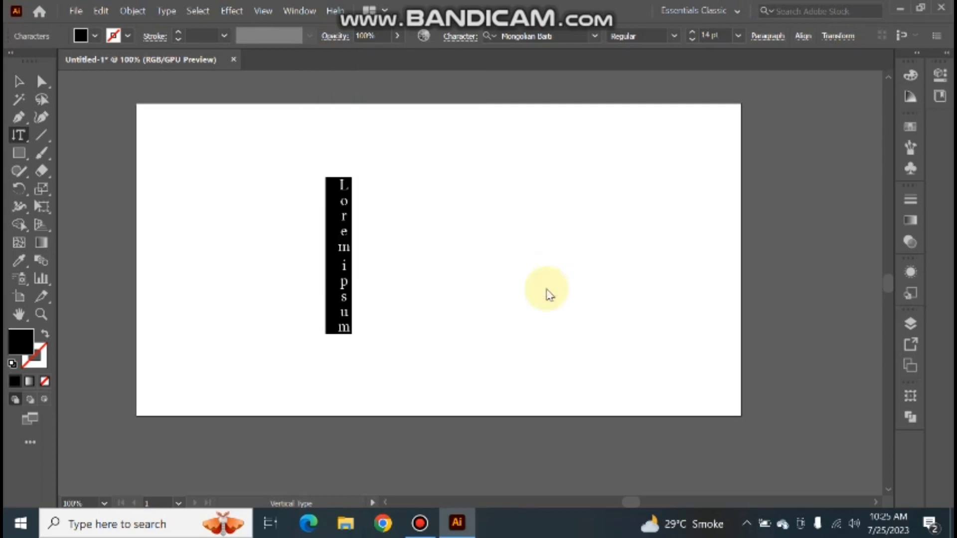
{"action": "key", "text": "BackSpace"}
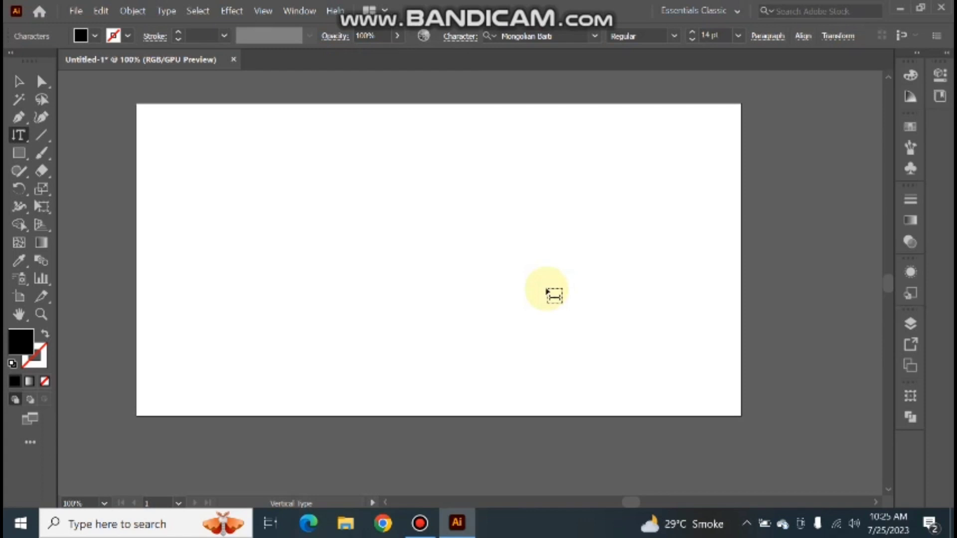
- Enter 'Graphics' as vertical type, then select the text object and delete it
{"action": "type", "text": "Gr"}
{"action": "type", "text": "aphi"}
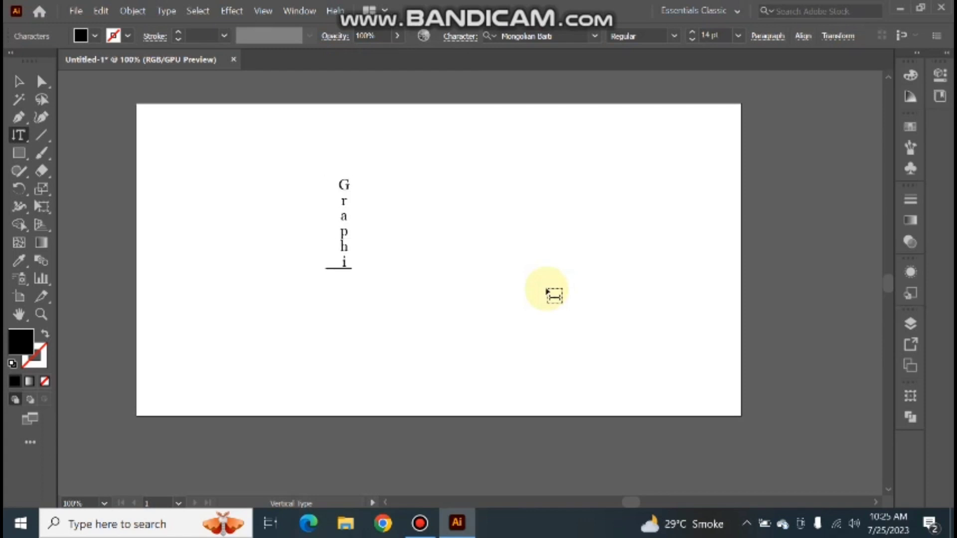
{"action": "type", "text": "cs"}
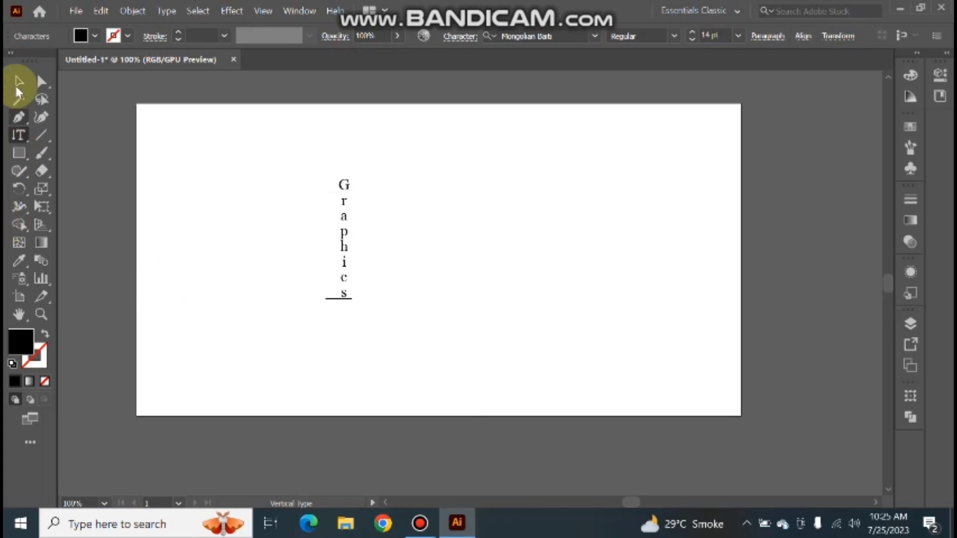
{"action": "left_click", "coordinate": [18, 82]}
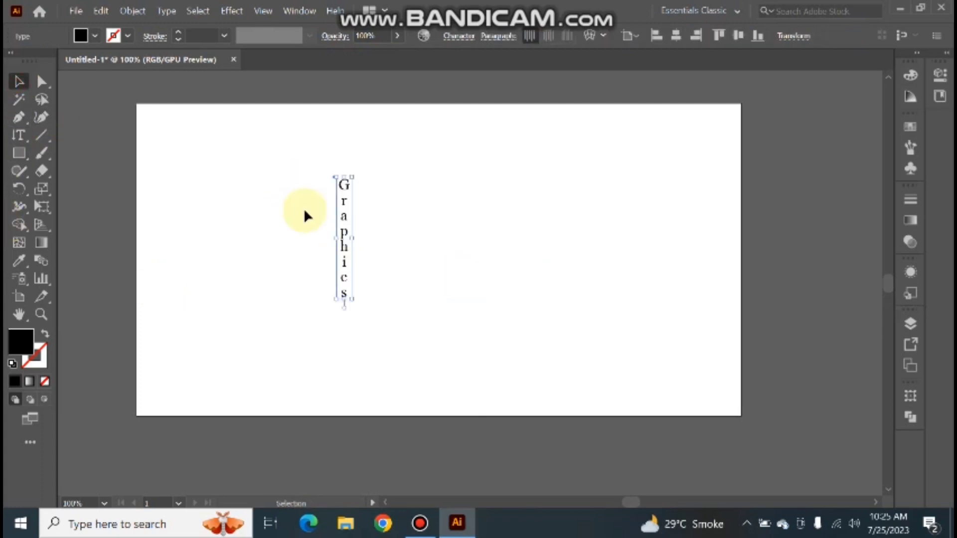
{"action": "key", "text": "a"}
{"action": "key", "text": "Delete"}
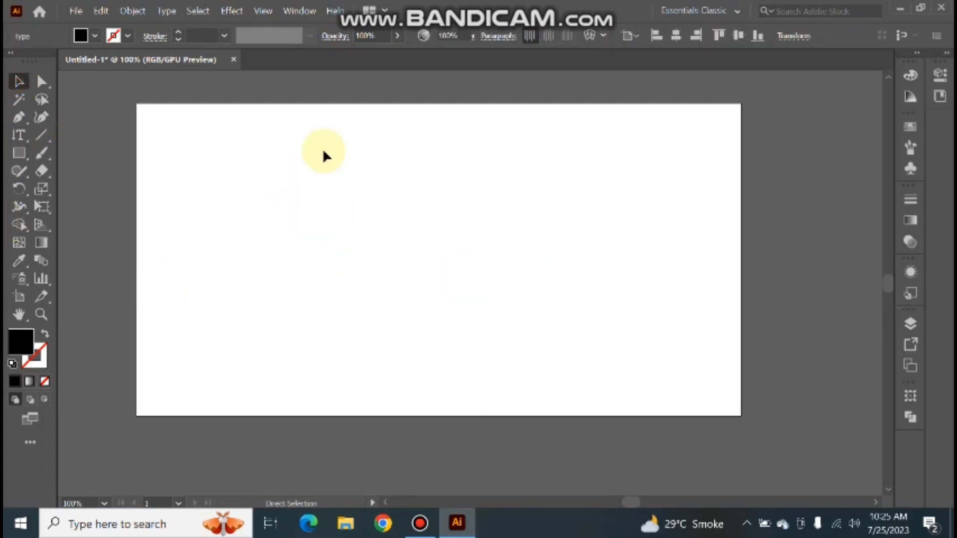
- Draw a roughly 65 mm diagonal line with the Line Segment tool, then deselect it
{"action": "left_click", "coordinate": [43, 141]}
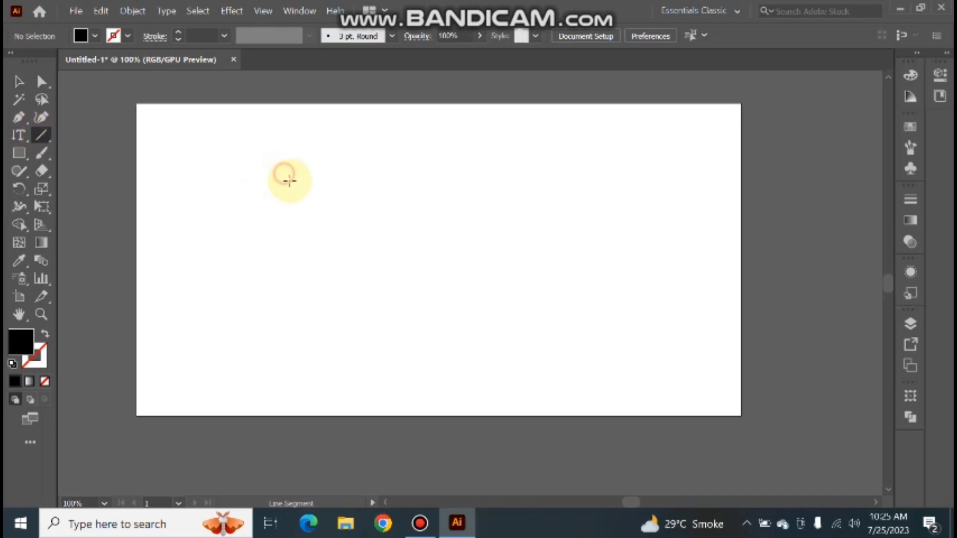
{"action": "left_click_drag", "start_coordinate": [285, 177], "coordinate": [406, 333]}
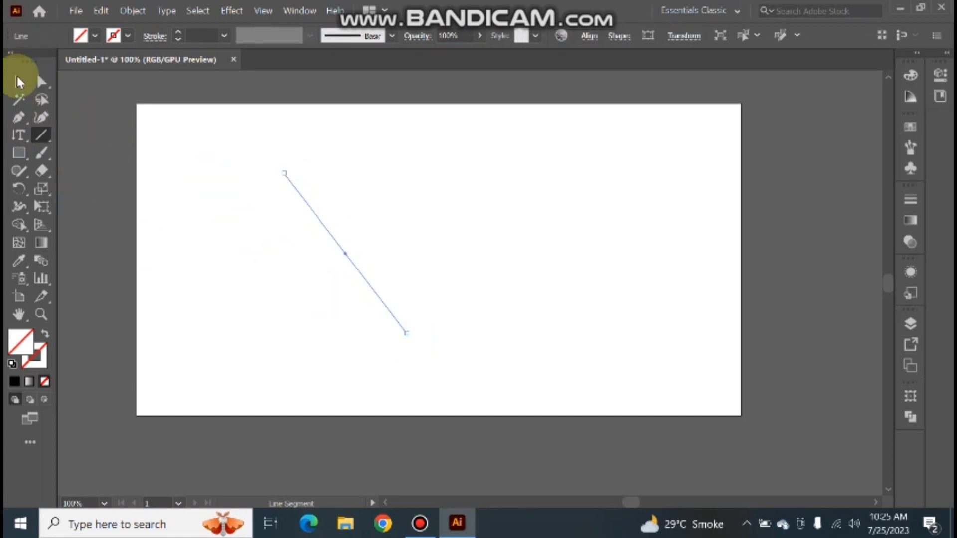
{"action": "left_click", "coordinate": [20, 81]}
{"action": "key", "text": "a"}
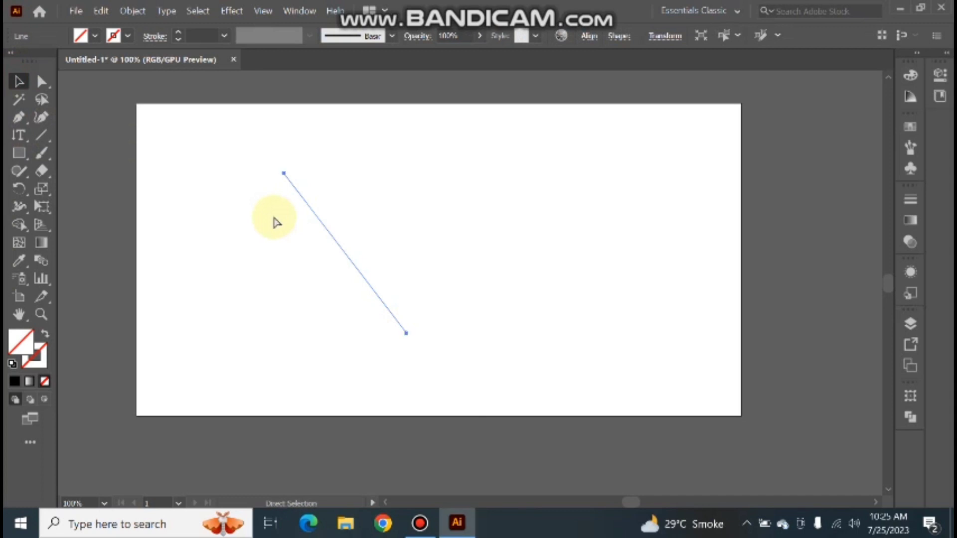
{"action": "left_click", "coordinate": [274, 216]}
{"action": "left_click", "coordinate": [19, 81]}
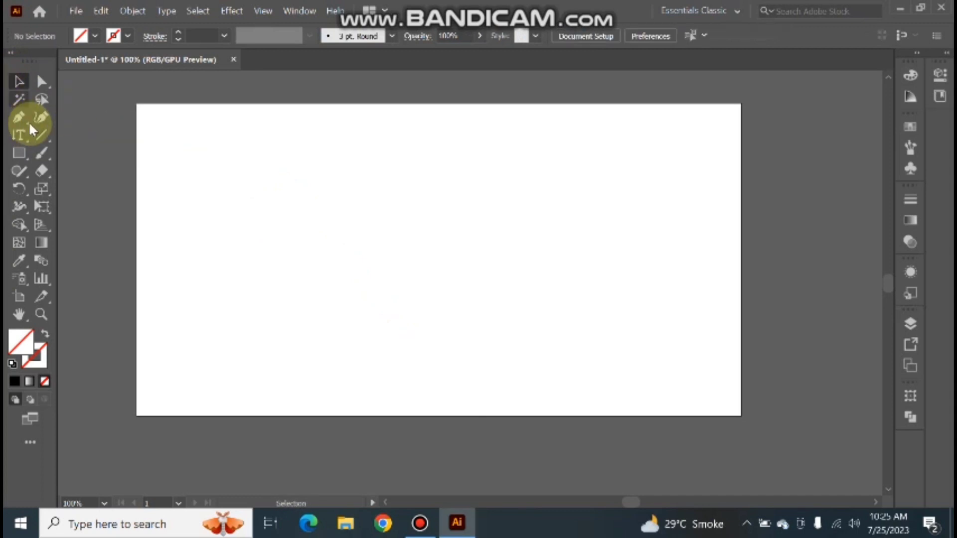
- Draw a roughly 57 by 45 mm arc with the Arc tool
{"action": "left_click", "coordinate": [41, 133]}
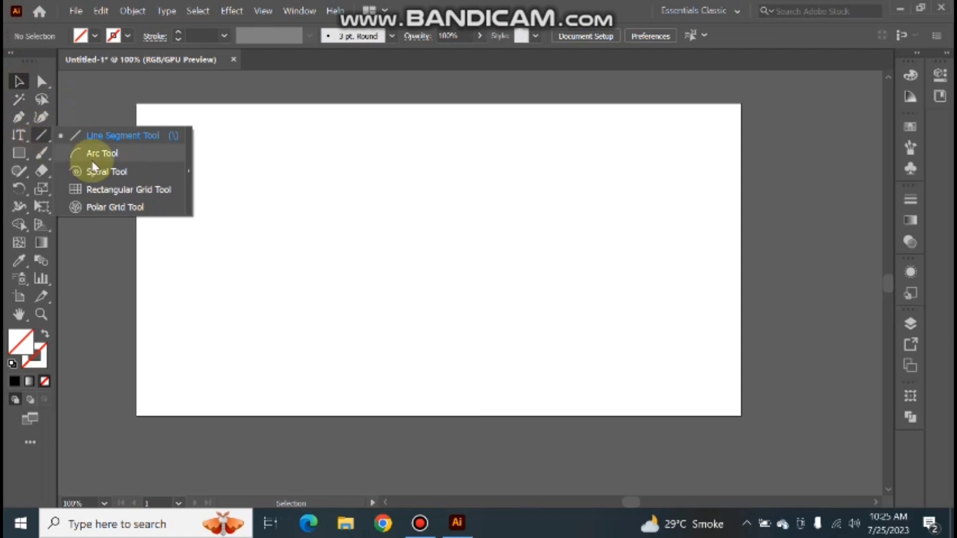
{"action": "left_click", "coordinate": [120, 136]}
{"action": "left_click_drag", "start_coordinate": [260, 289], "coordinate": [481, 153]}
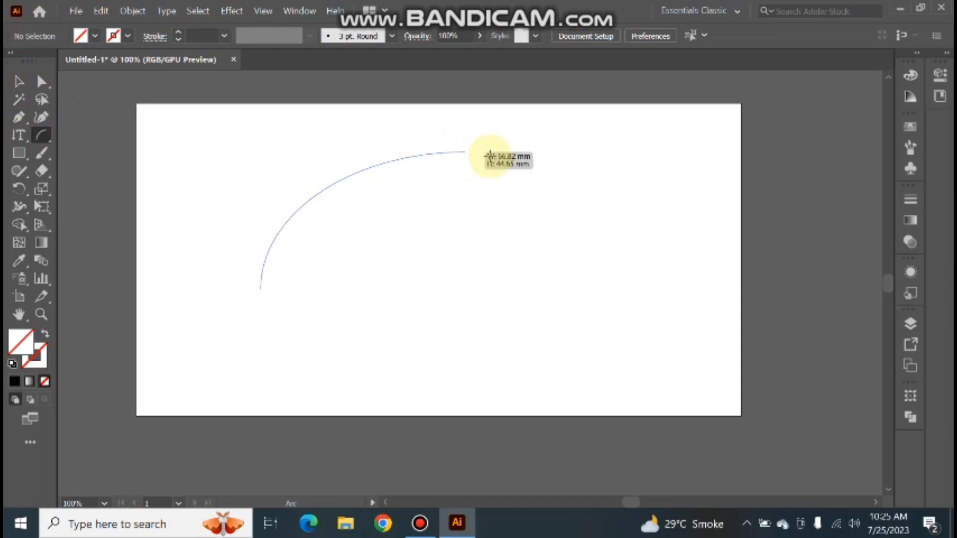
{"action": "left_click_drag", "start_coordinate": [481, 153], "coordinate": [494, 156]}
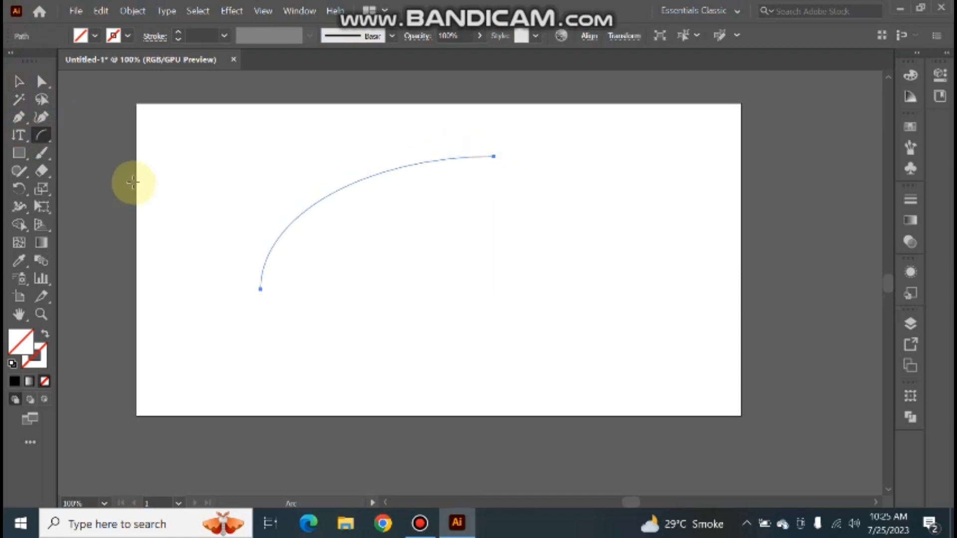
- Select the arc and delete it from the artboard
{"action": "left_click", "coordinate": [20, 83]}
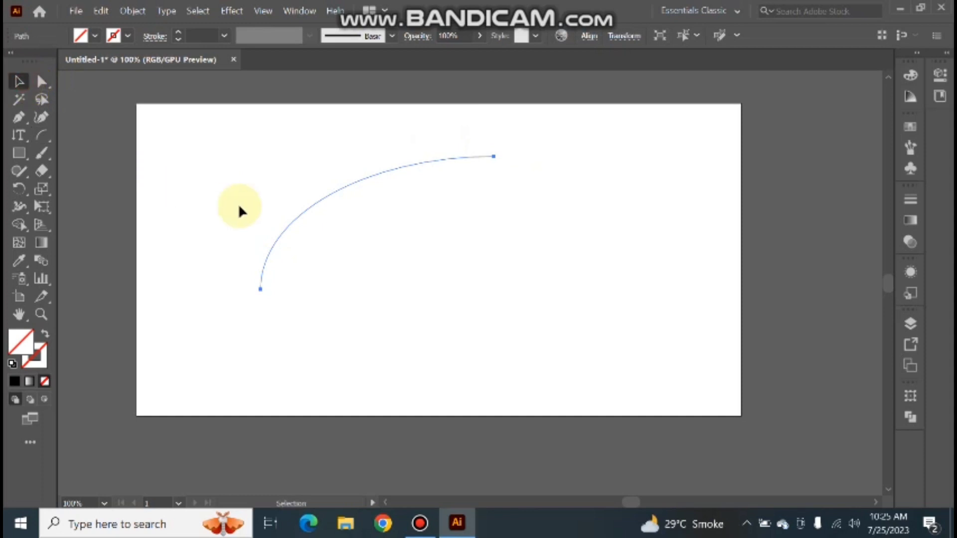
{"action": "key", "text": "ctrl"}
{"action": "left_click", "coordinate": [239, 207]}
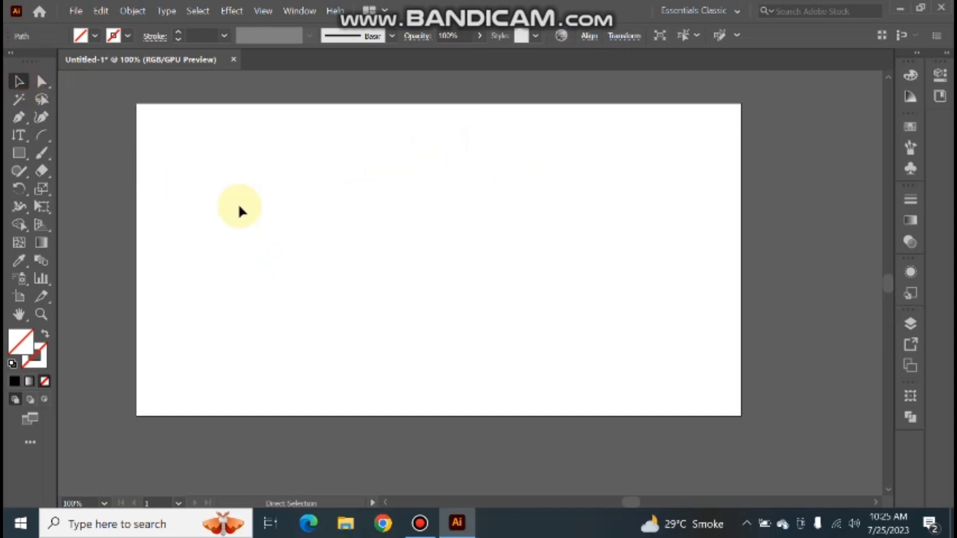
{"action": "left_click", "coordinate": [50, 140]}
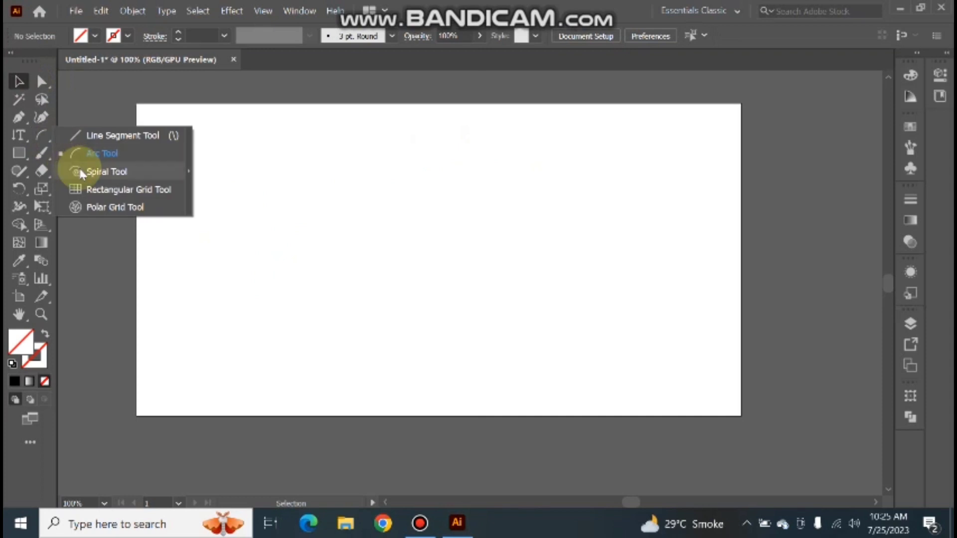
- Accept Spiral settings of 10 segments and 80% decay
{"action": "left_click", "coordinate": [80, 173]}
{"action": "right_click", "coordinate": [293, 221]}
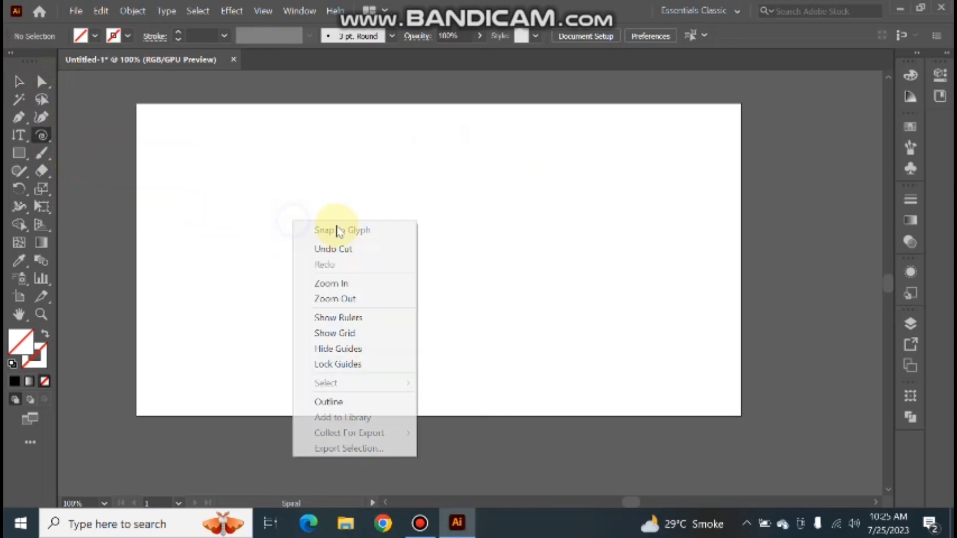
{"action": "left_click", "coordinate": [284, 200]}
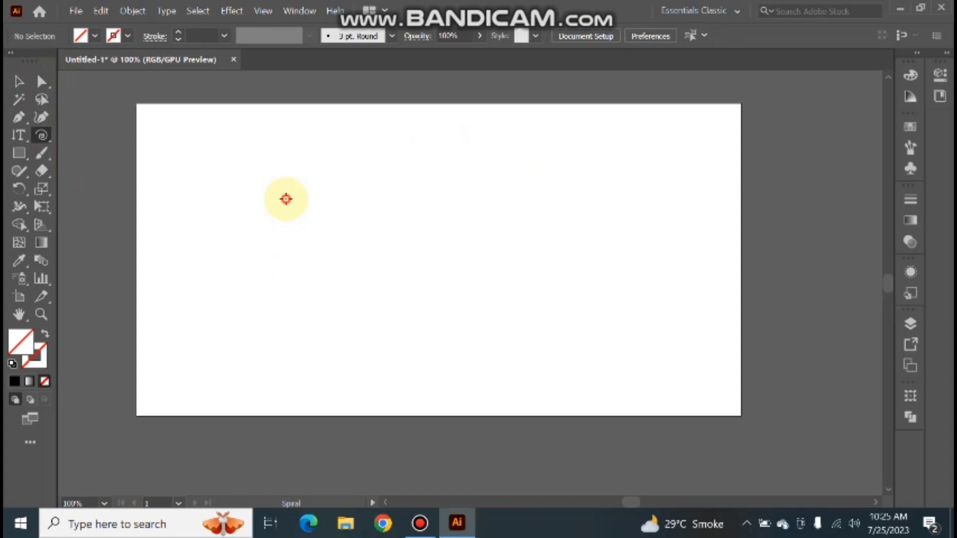
{"action": "left_click", "coordinate": [401, 284]}
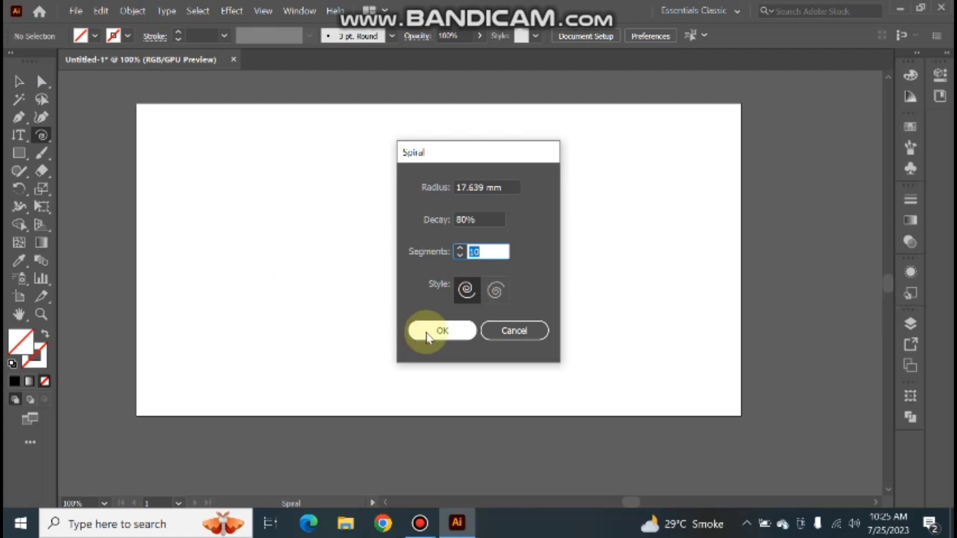
{"action": "left_click", "coordinate": [466, 289]}
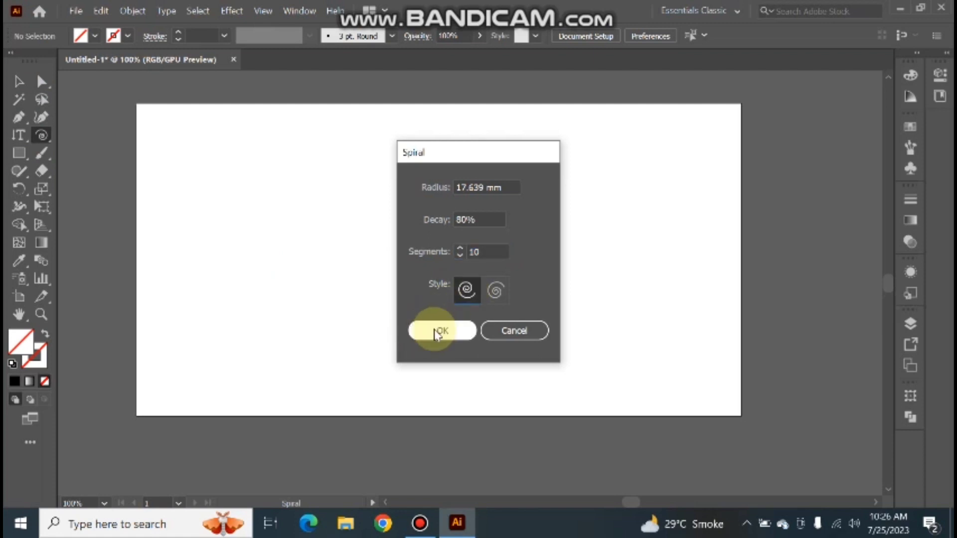
{"action": "left_click", "coordinate": [438, 331]}
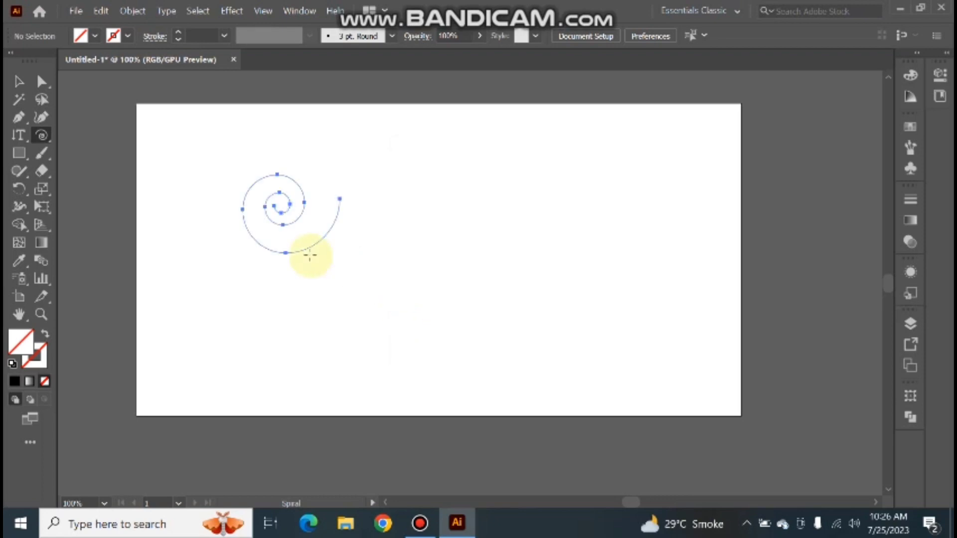
- Drag a spiral in the upper left of the artboard, then delete it
{"action": "left_click_drag", "start_coordinate": [279, 208], "coordinate": [340, 199]}
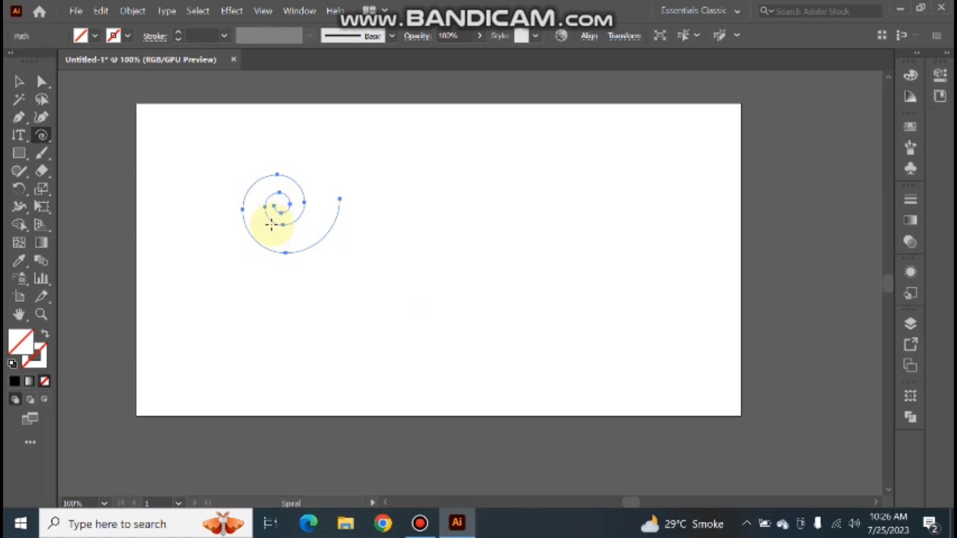
{"action": "key", "text": "v"}
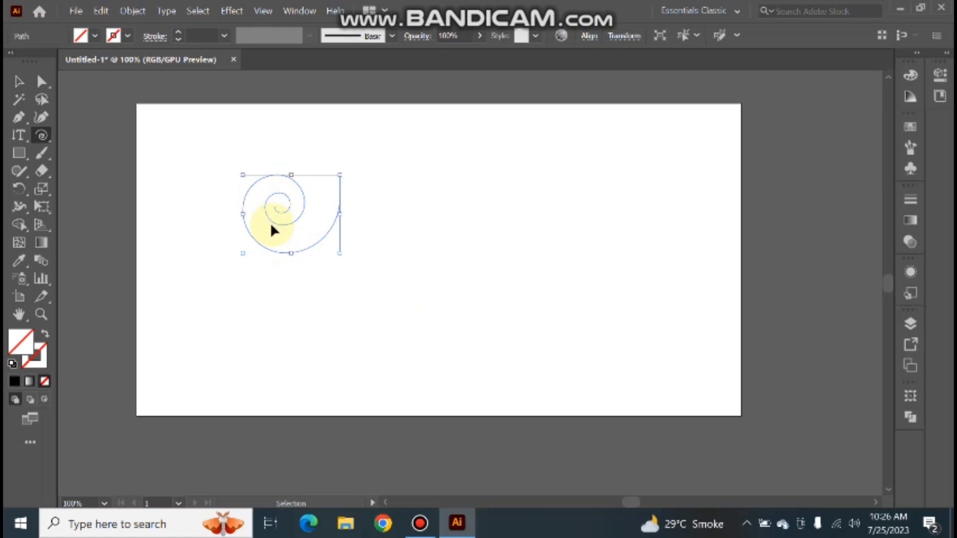
{"action": "key", "text": "Delete"}
- Create a spiral with a higher segment count and zoom in on it
{"action": "left_click", "coordinate": [305, 203]}
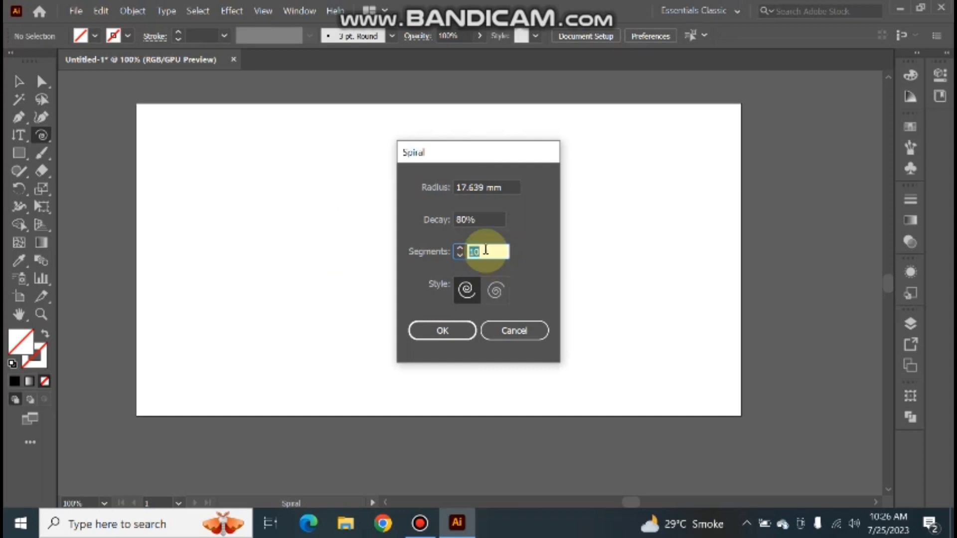
{"action": "key", "text": "Up"}
{"action": "key", "text": "Up"}
{"action": "key", "text": "Up"}
{"action": "key", "text": "Up"}
{"action": "left_click", "coordinate": [436, 330]}
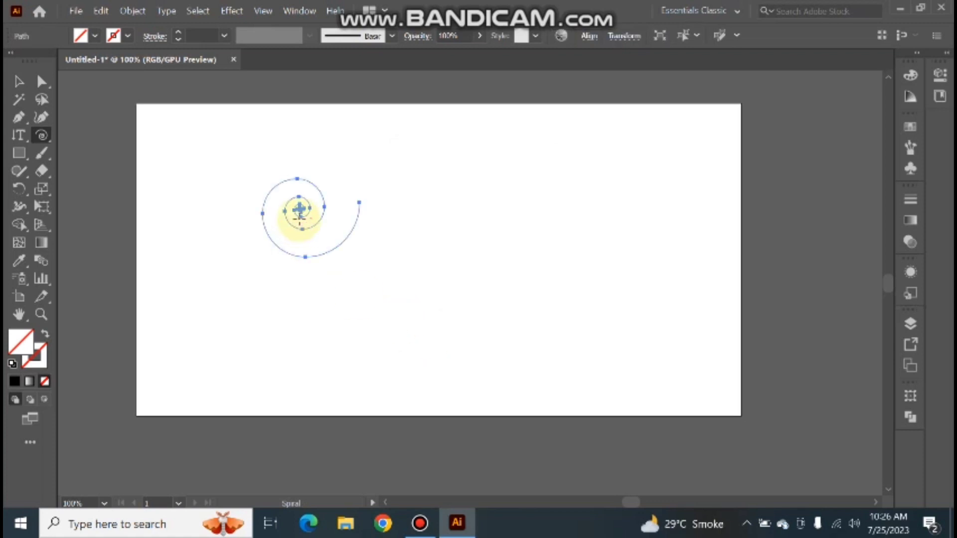
{"action": "scroll", "coordinate": [299, 209], "scroll_direction": "up", "scroll_amount": 3}
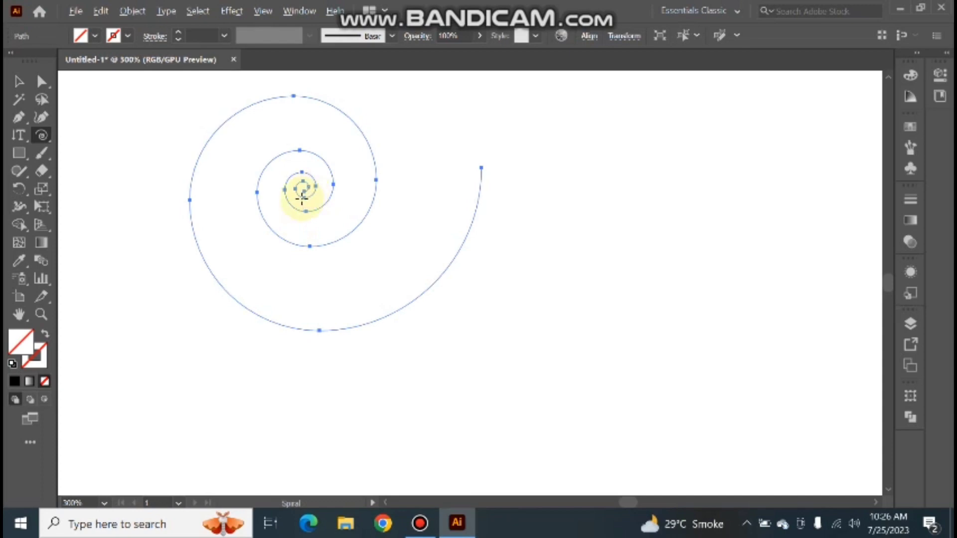
{"action": "scroll", "coordinate": [304, 200], "scroll_direction": "up", "scroll_amount": 1}
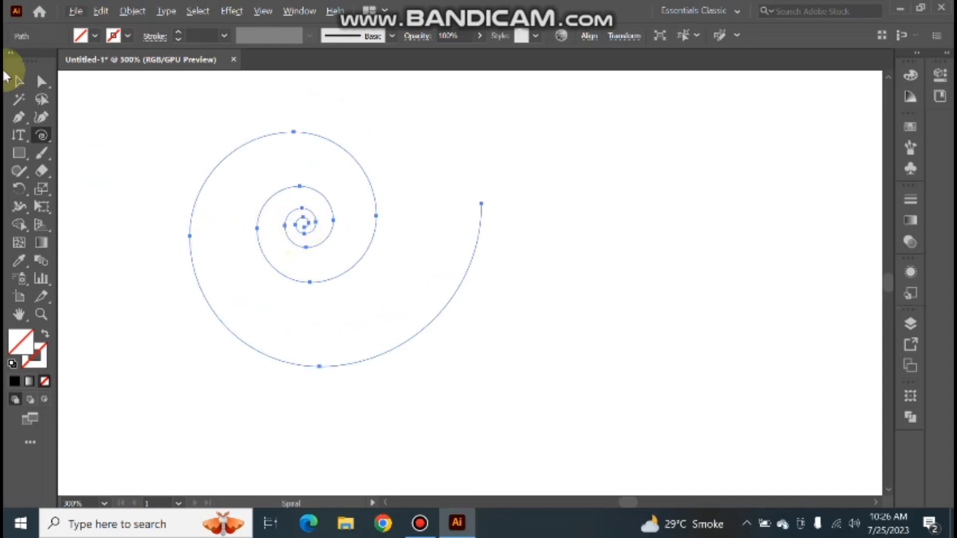
- Inspect the spiral with the selection tools, then select and delete it
{"action": "left_click", "coordinate": [19, 80]}
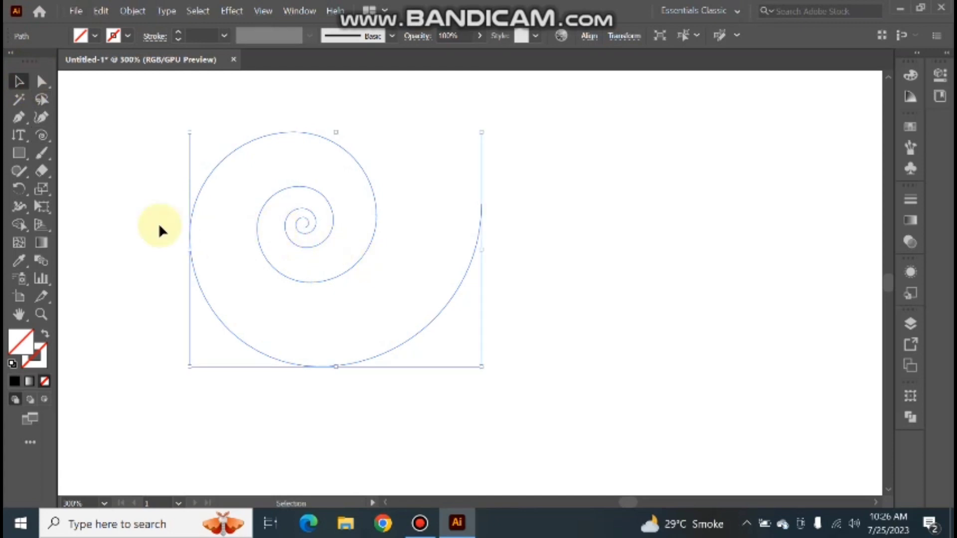
{"action": "left_click", "coordinate": [42, 82]}
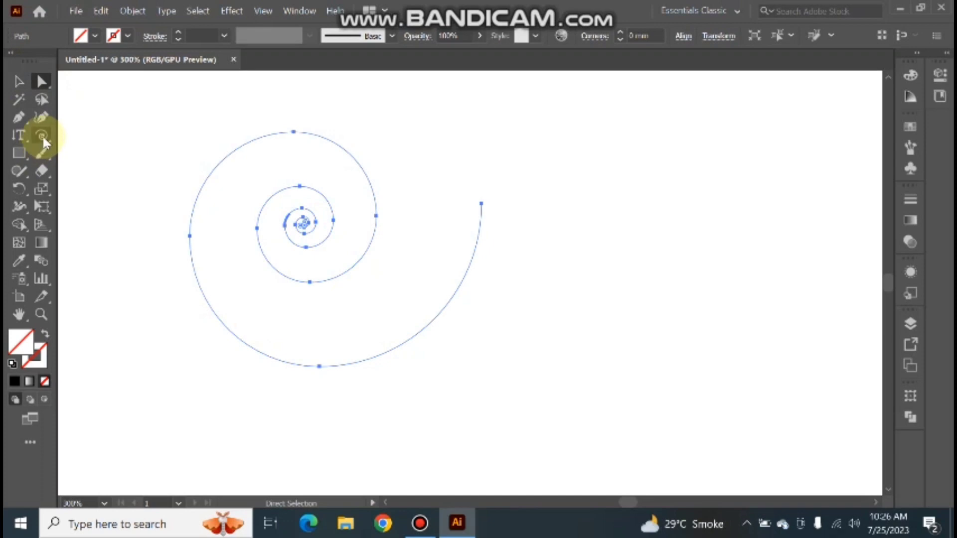
{"action": "left_click", "coordinate": [20, 82]}
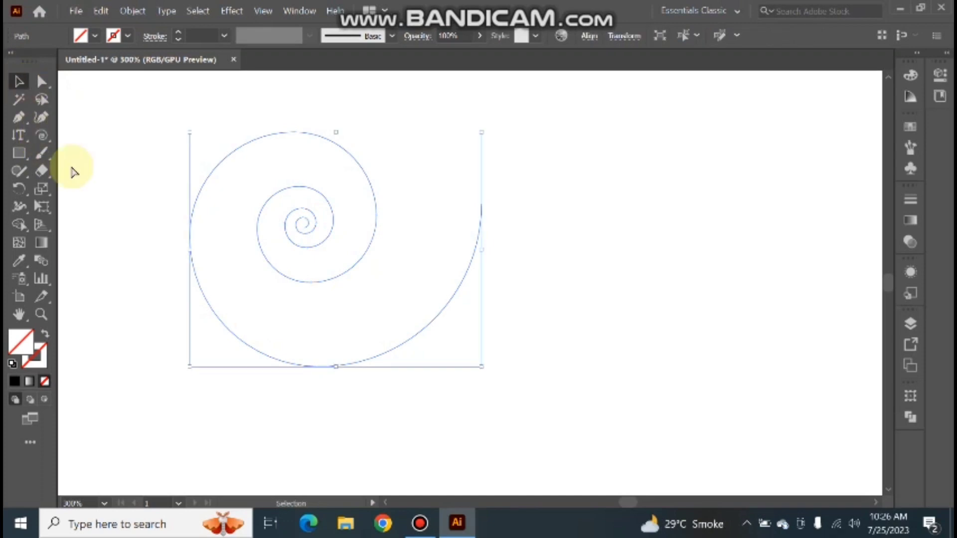
{"action": "key", "text": "ctrl+shift+b"}
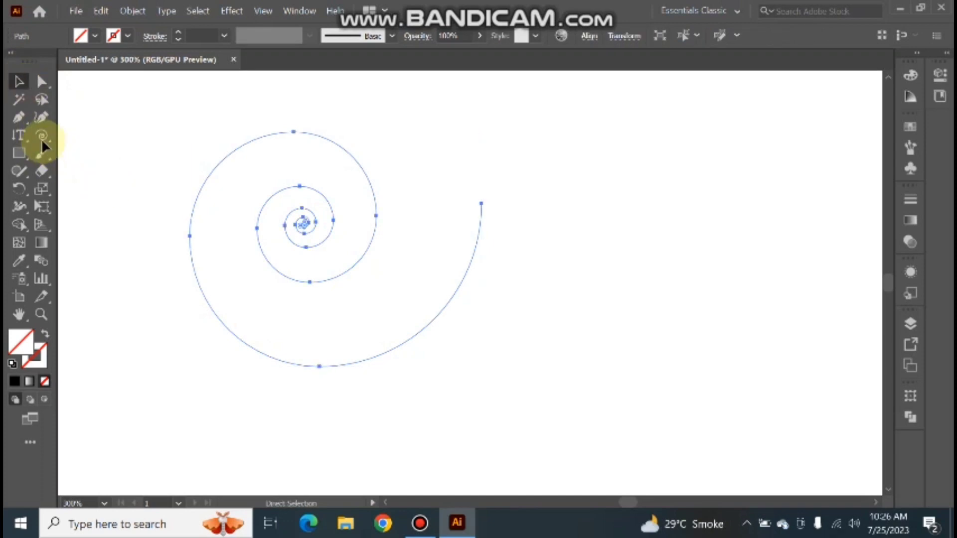
{"action": "key", "text": "Delete"}
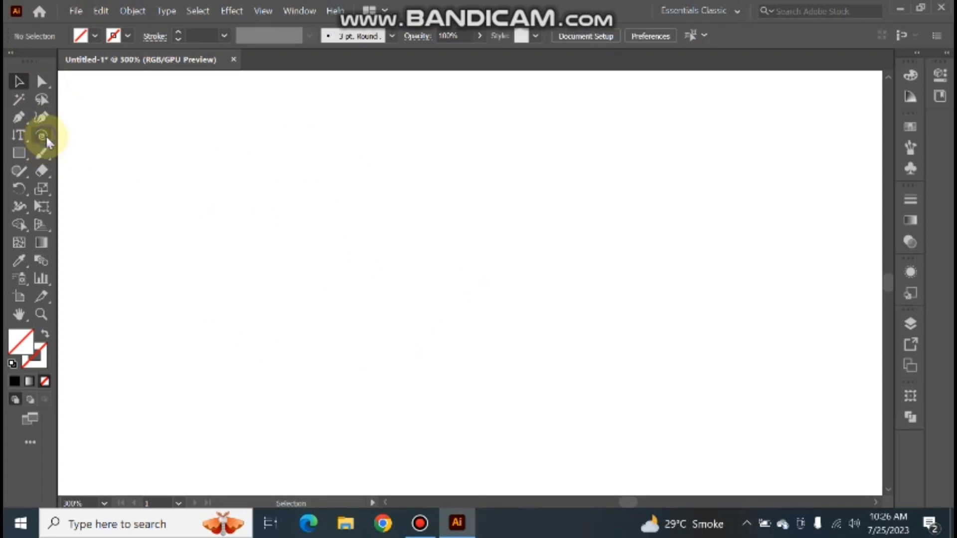
{"action": "left_click", "coordinate": [43, 136]}
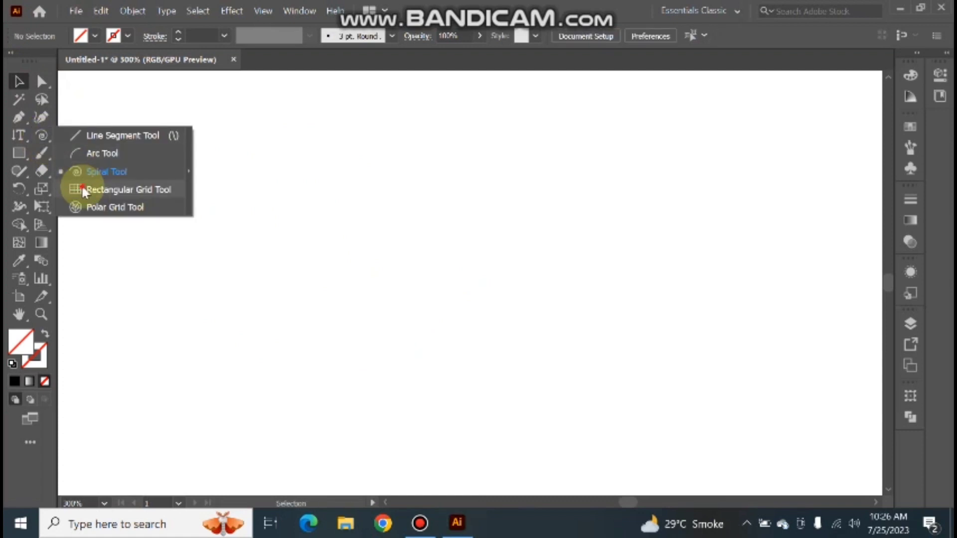
- Create a rectangular grid with the default 5 horizontal and 5 vertical dividers
{"action": "left_click", "coordinate": [82, 189]}
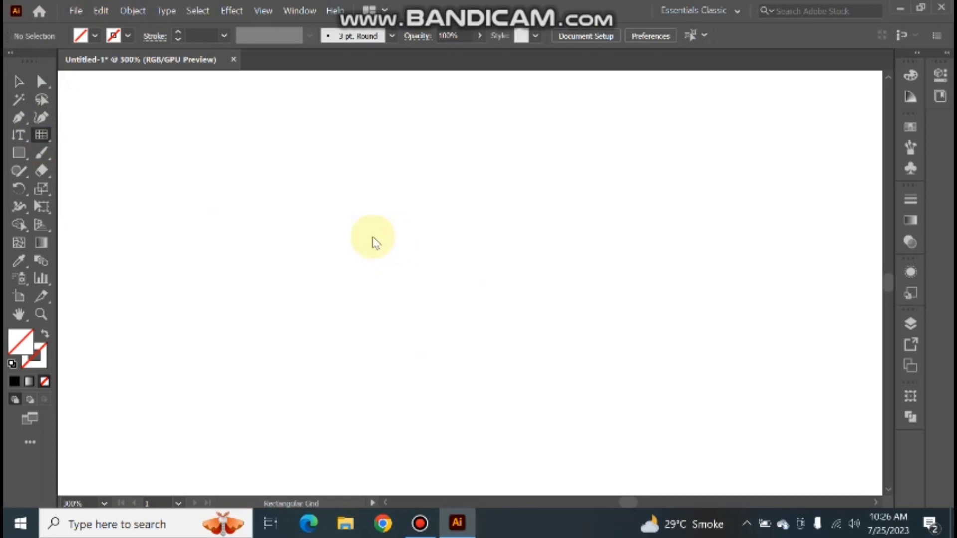
{"action": "left_click", "coordinate": [375, 242]}
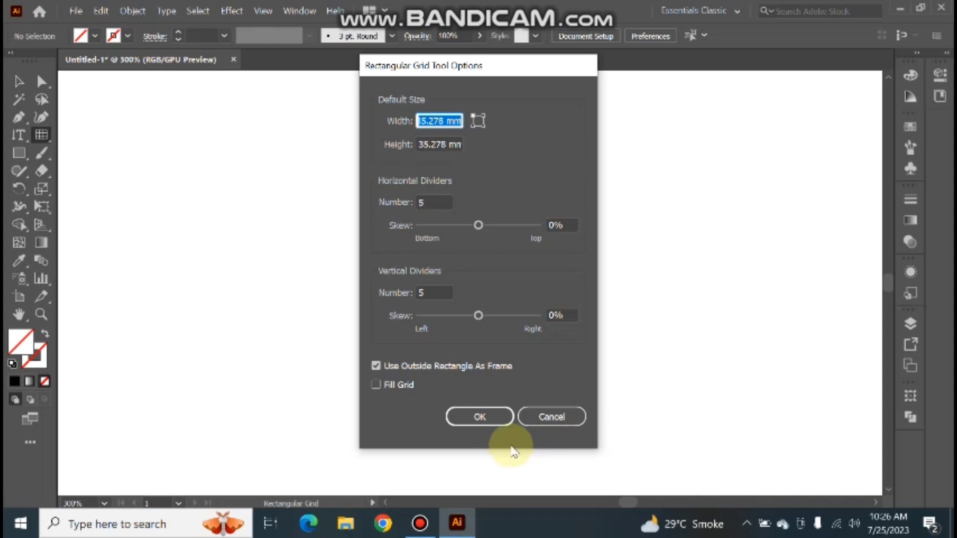
{"action": "left_click", "coordinate": [486, 422]}
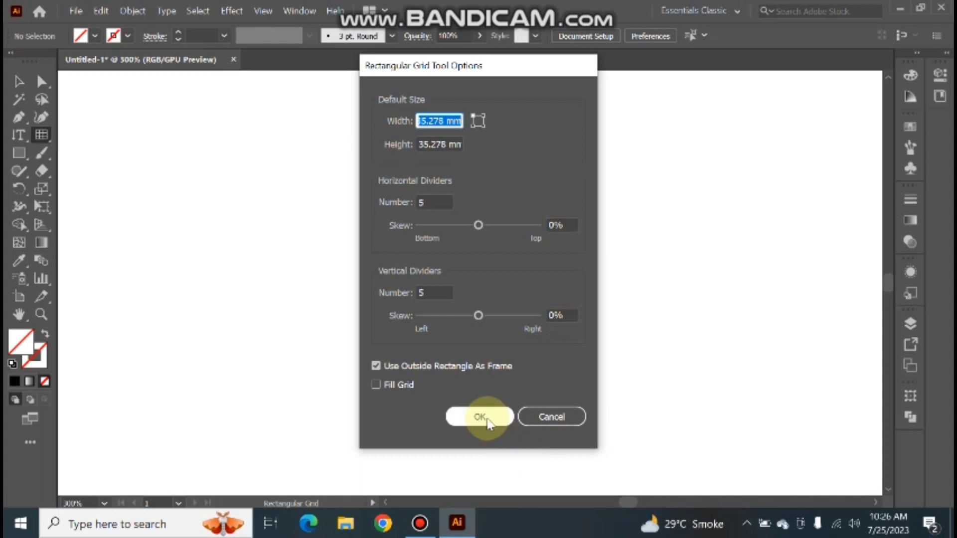
{"action": "left_click", "coordinate": [480, 416]}
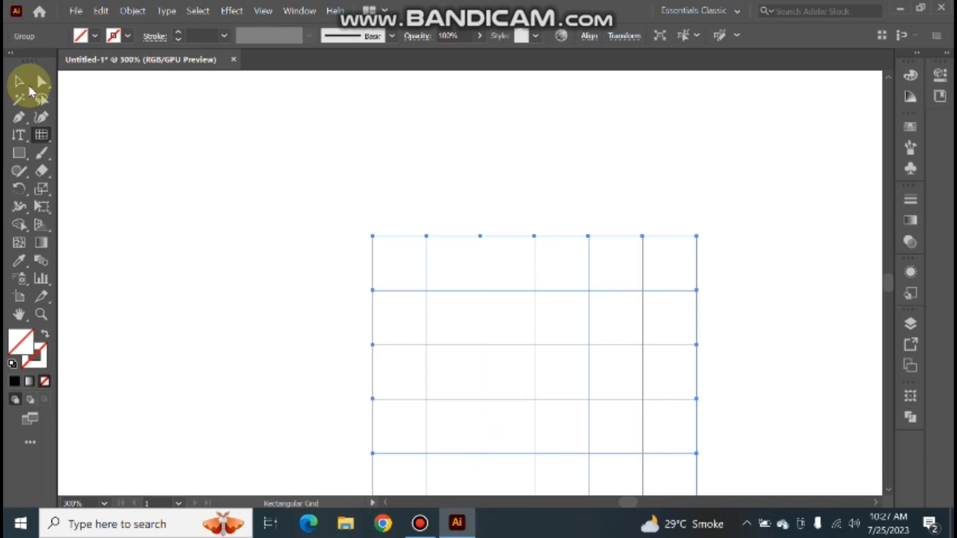
- Select and inspect the grid, pan the view, then delete it
{"action": "left_click", "coordinate": [29, 88]}
{"action": "left_click", "coordinate": [462, 308]}
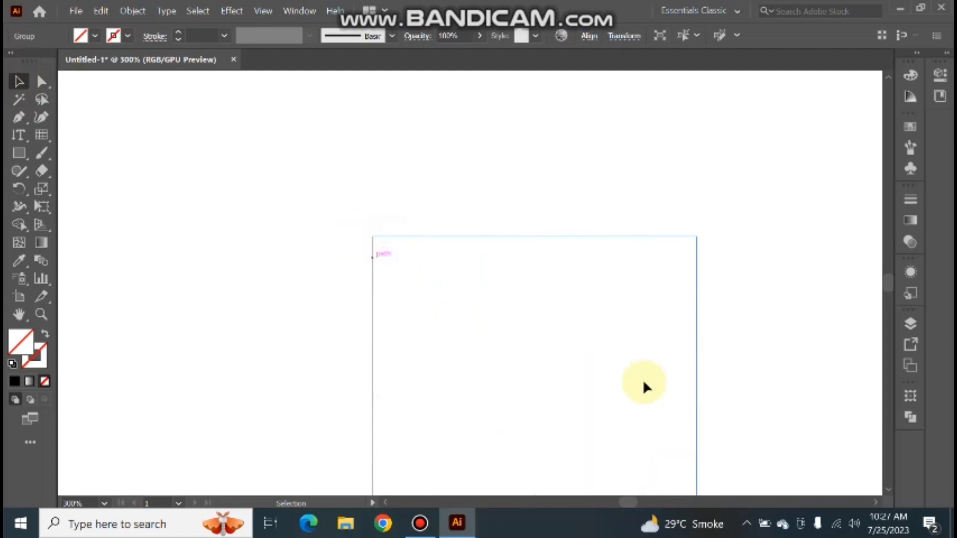
{"action": "left_click", "coordinate": [641, 394]}
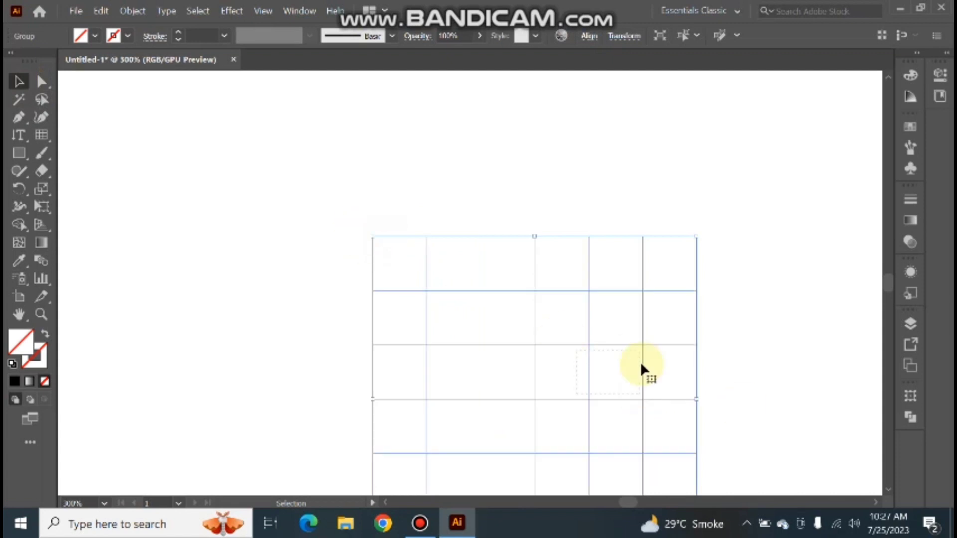
{"action": "scroll", "coordinate": [640, 366], "scroll_direction": "down", "scroll_amount": 2}
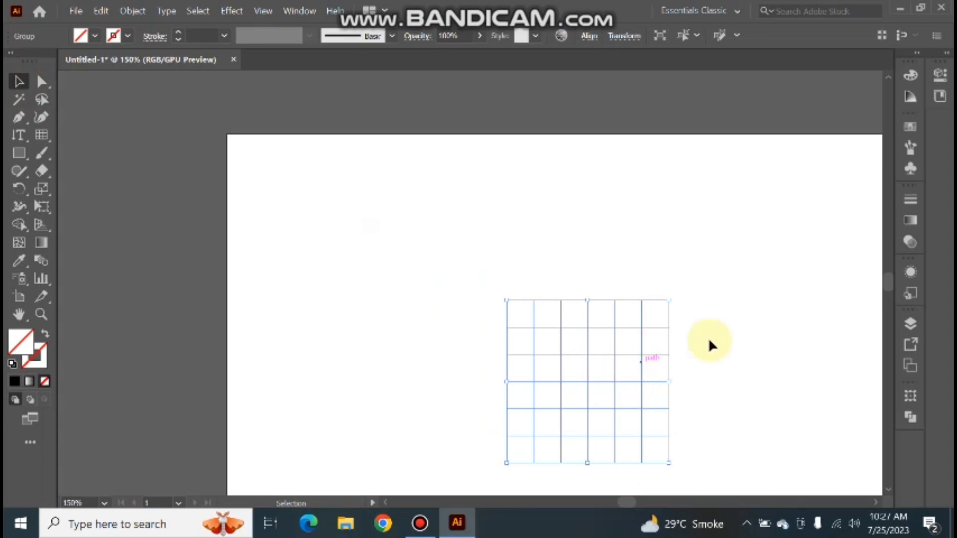
{"action": "mouse_move", "coordinate": [734, 319]}
{"action": "left_mouse_down"}
{"action": "mouse_move", "coordinate": [604, 237]}
{"action": "mouse_move", "coordinate": [120, 148]}
{"action": "left_mouse_up"}
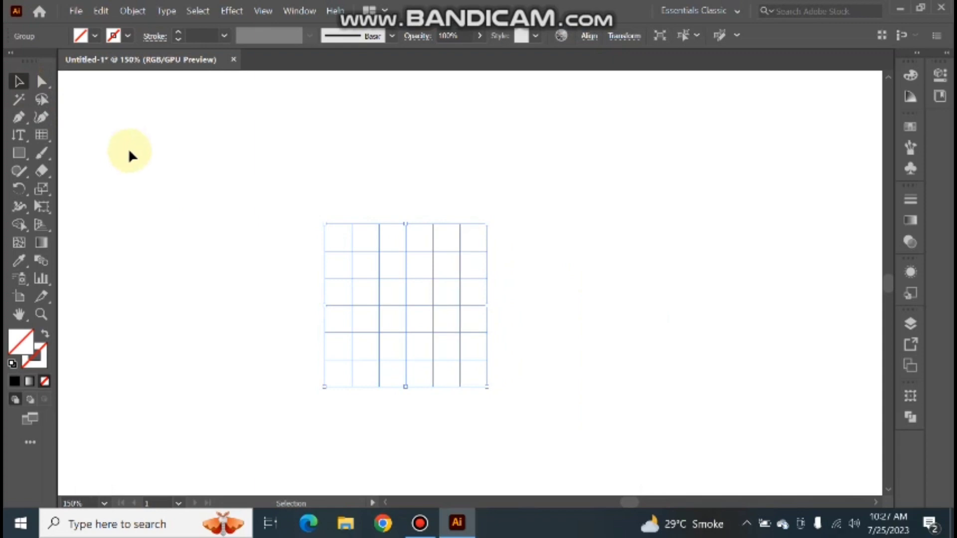
{"action": "key", "text": "a"}
{"action": "key", "text": "Delete"}
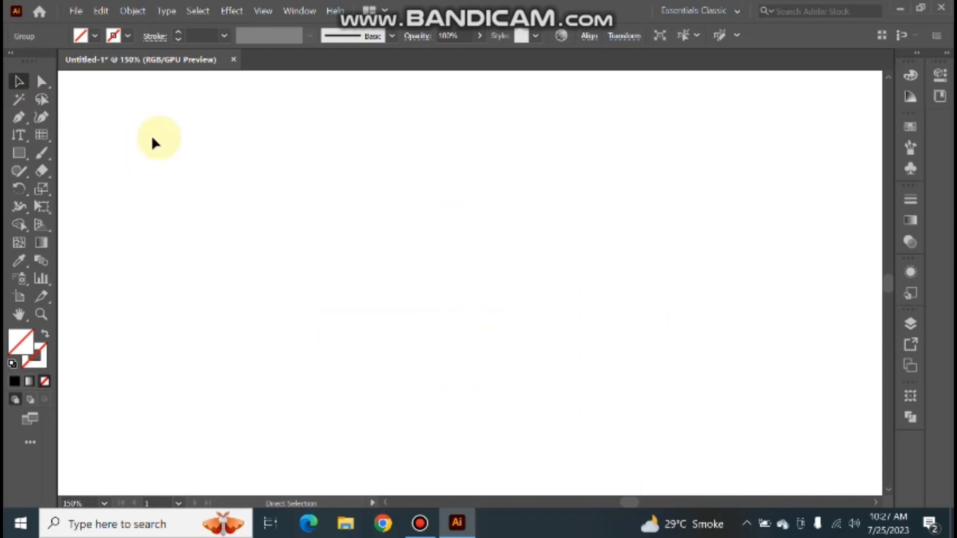
- Create a polar grid with the radial dividers number set to 13
{"action": "key", "text": "v"}
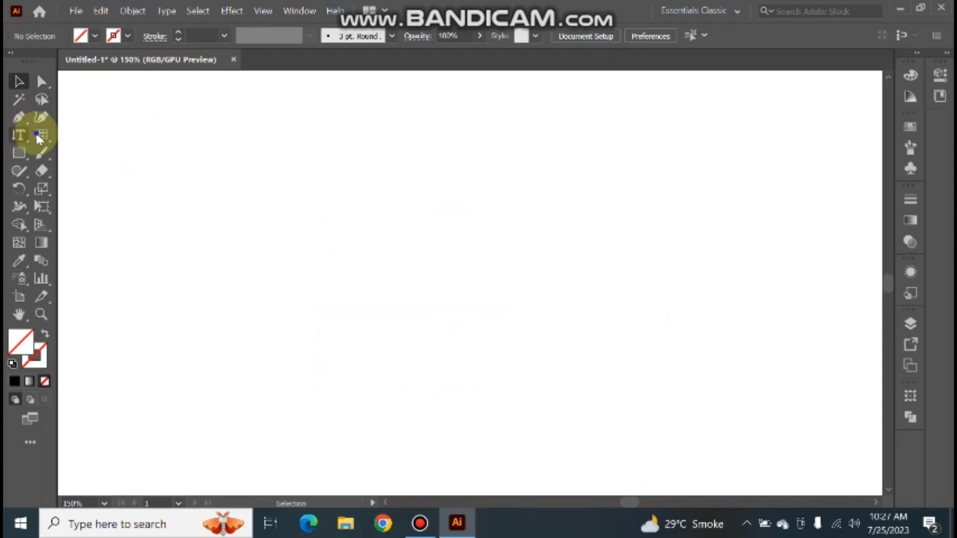
{"action": "right_click", "coordinate": [37, 139]}
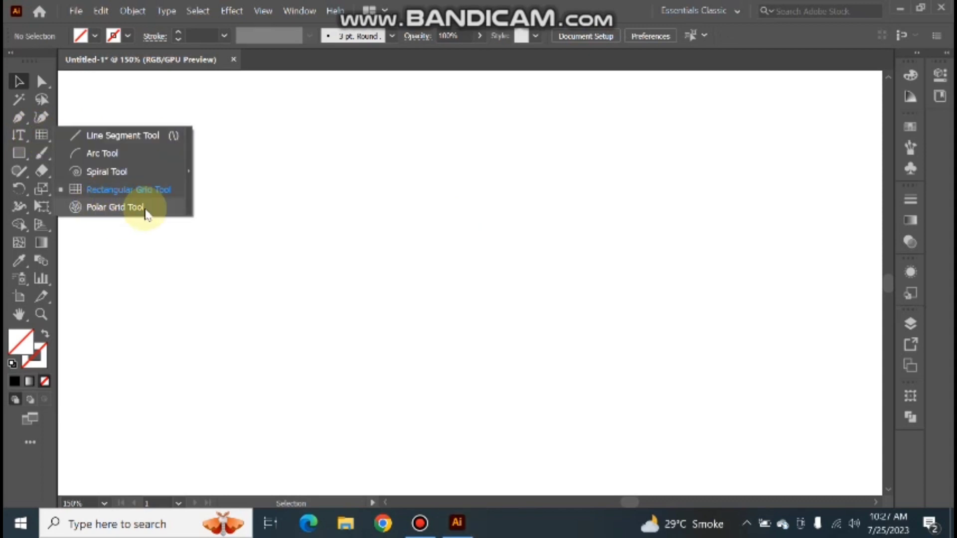
{"action": "left_click_drag", "start_coordinate": [313, 231], "coordinate": [313, 231]}
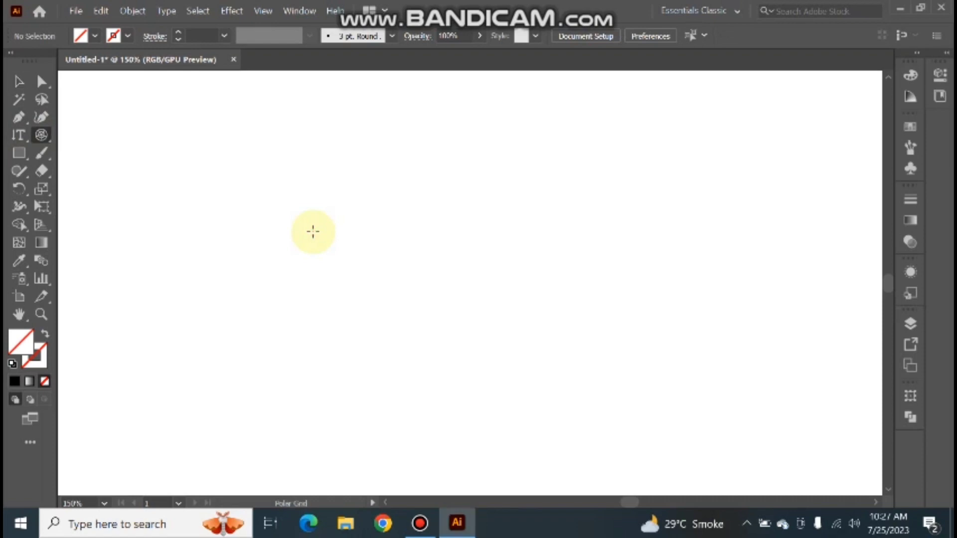
{"action": "left_click", "coordinate": [313, 231]}
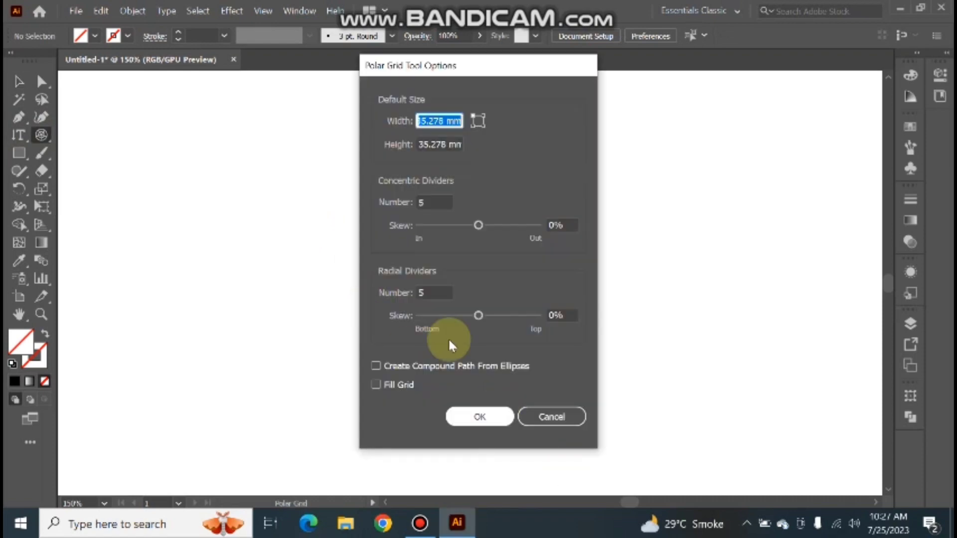
{"action": "left_click", "coordinate": [437, 293]}
{"action": "double_click", "coordinate": [437, 293]}
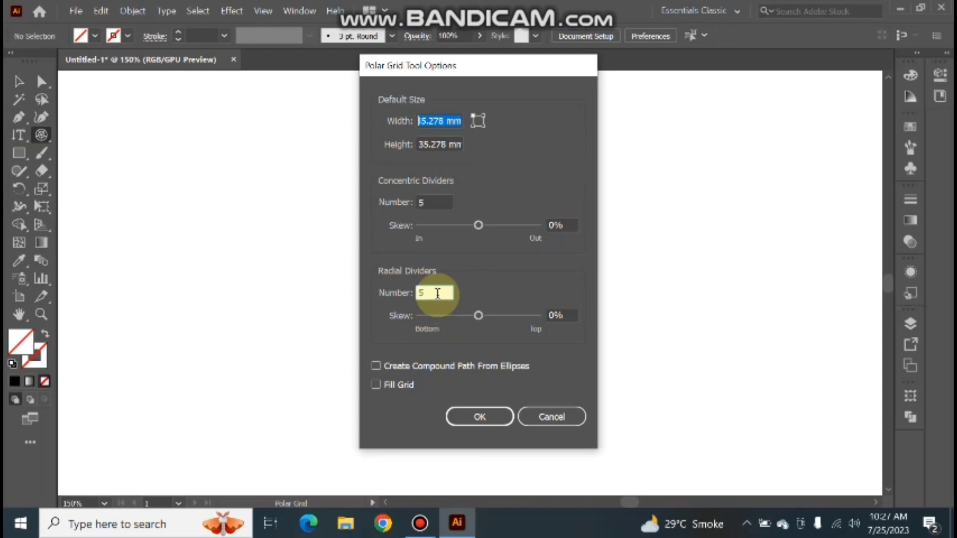
{"action": "type", "text": "11"}
{"action": "key", "text": "Up"}
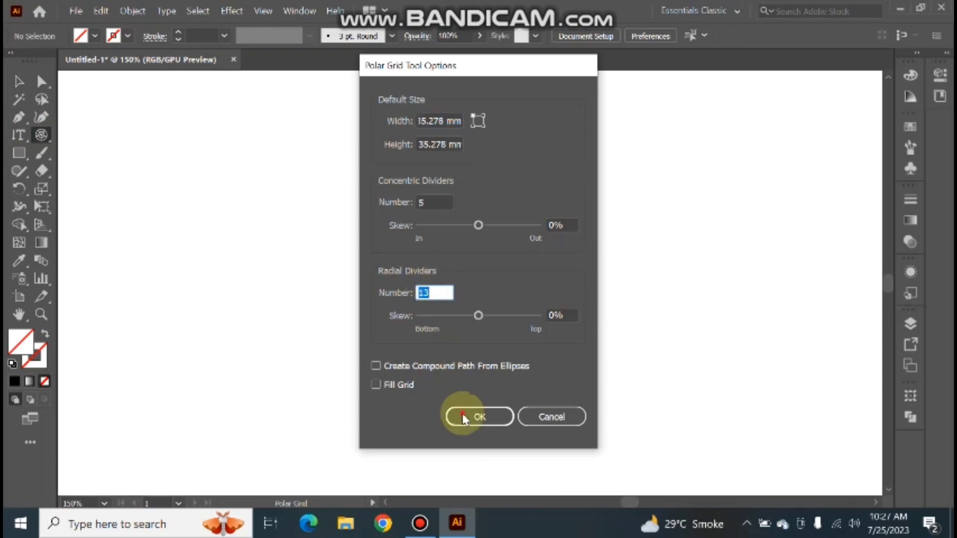
{"action": "key", "text": "Return"}
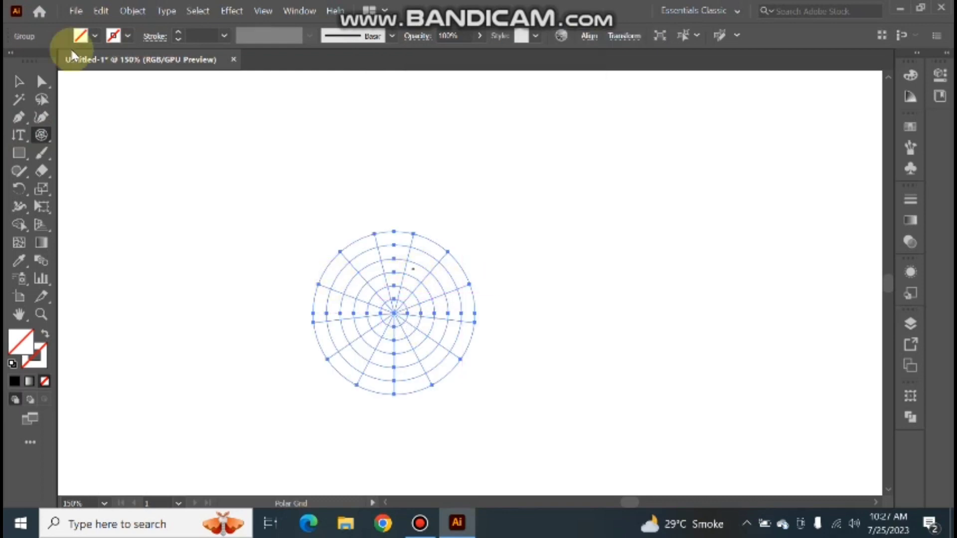
- Select the 13-divider polar grid and delete it
{"action": "left_click", "coordinate": [42, 82]}
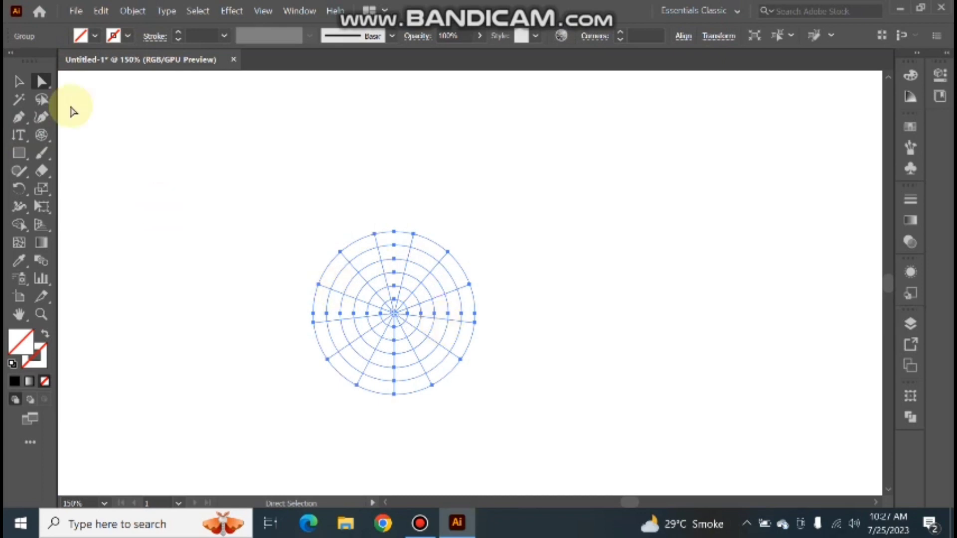
{"action": "left_click", "coordinate": [18, 81]}
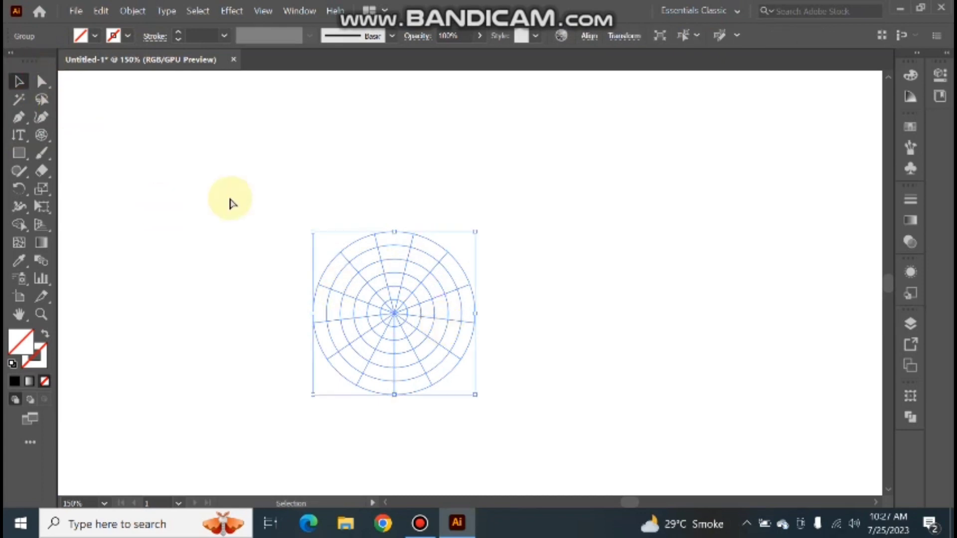
{"action": "key", "text": "a"}
{"action": "key", "text": "Delete"}
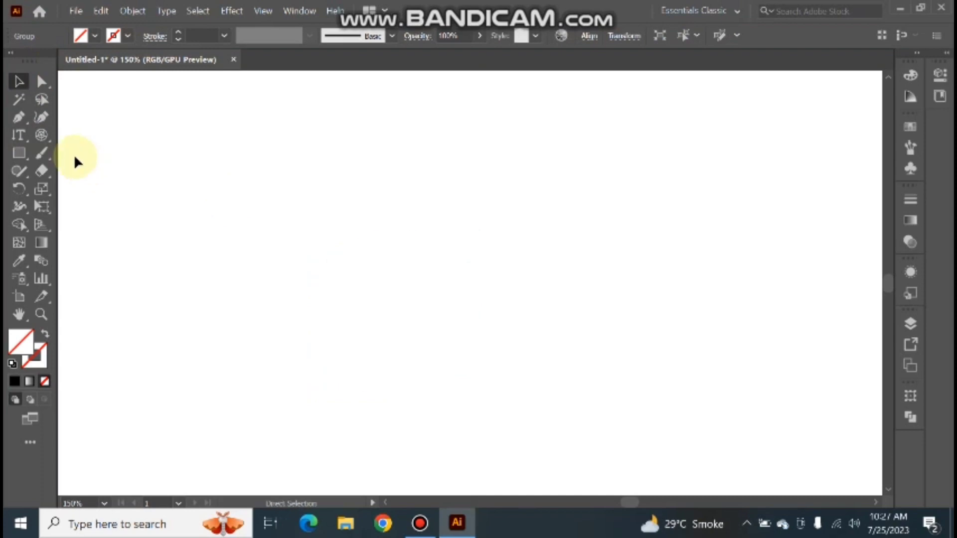
{"action": "key", "text": "shift+l"}
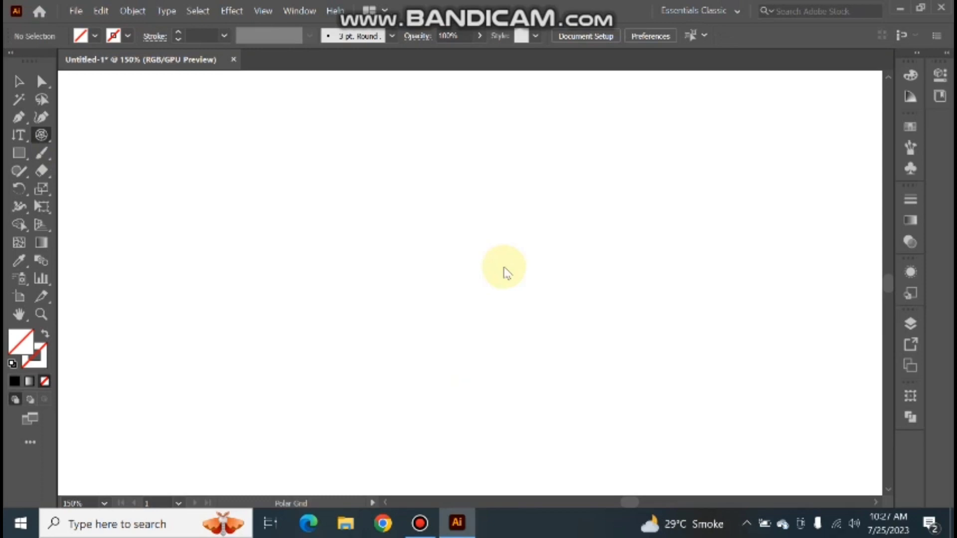
- Create a polar grid with the radial dividers number set back to 5
{"action": "left_click", "coordinate": [503, 267]}
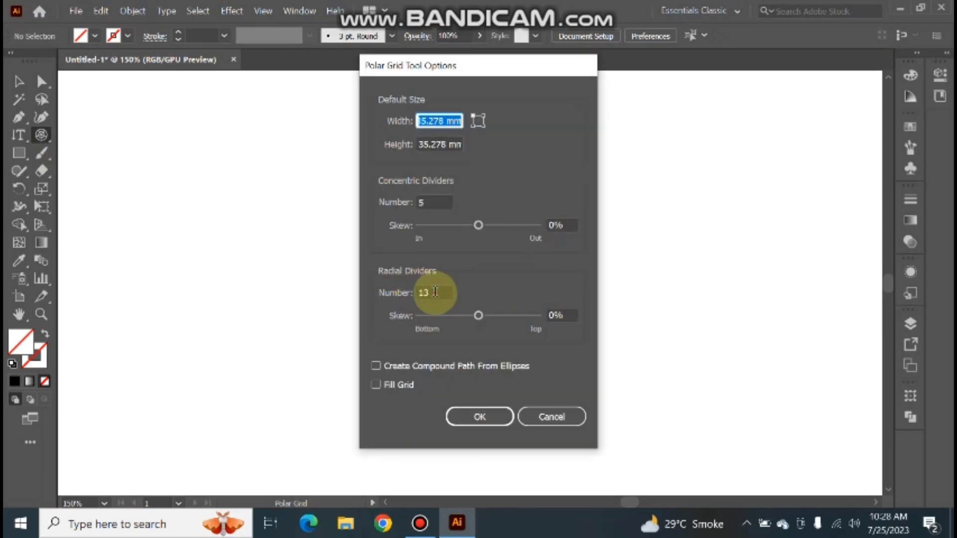
{"action": "left_click", "coordinate": [435, 292]}
{"action": "type", "text": "5"}
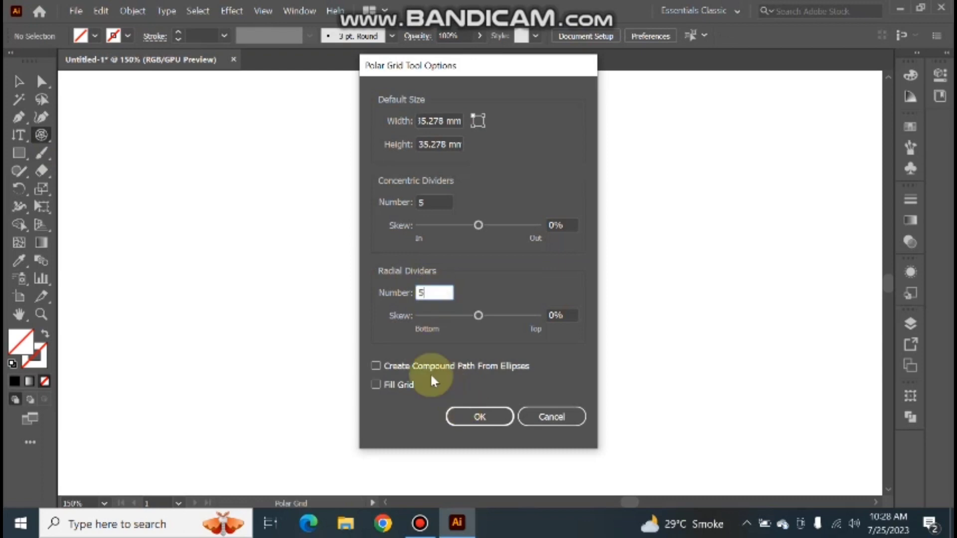
{"action": "key", "text": "Return"}
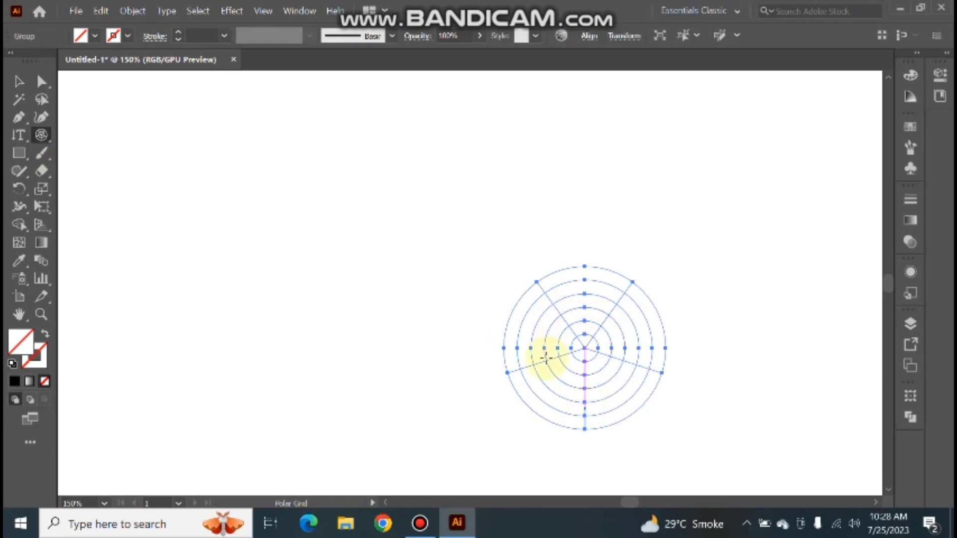
- Select the 5-divider polar grid and delete it
{"action": "left_click", "coordinate": [41, 99]}
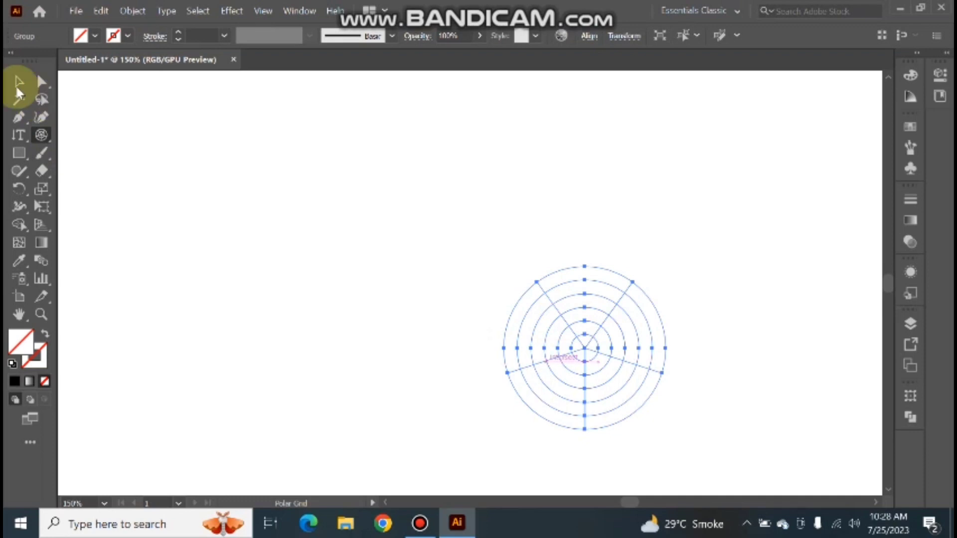
{"action": "key", "text": "v"}
{"action": "left_click", "coordinate": [574, 371]}
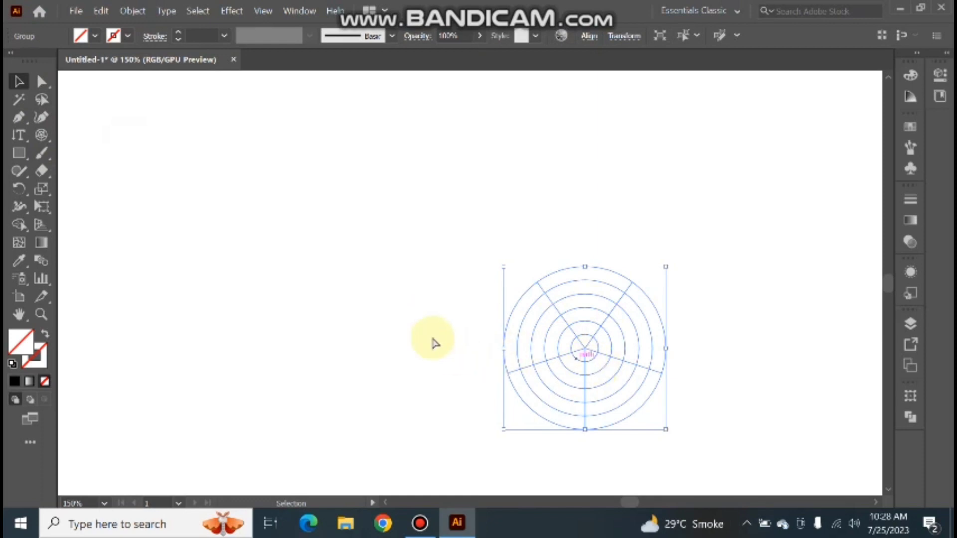
{"action": "key", "text": "a"}
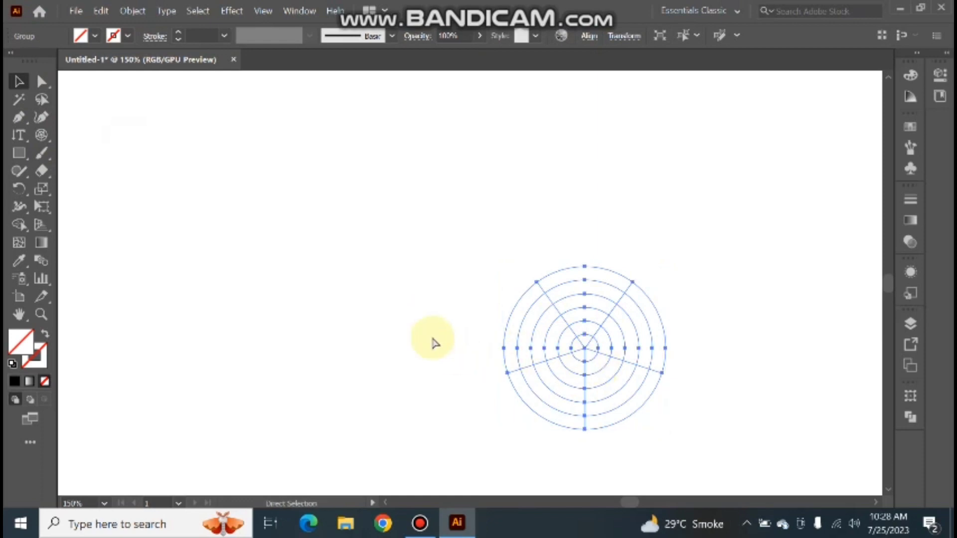
{"action": "key", "text": "Delete"}
{"action": "key", "text": "v"}
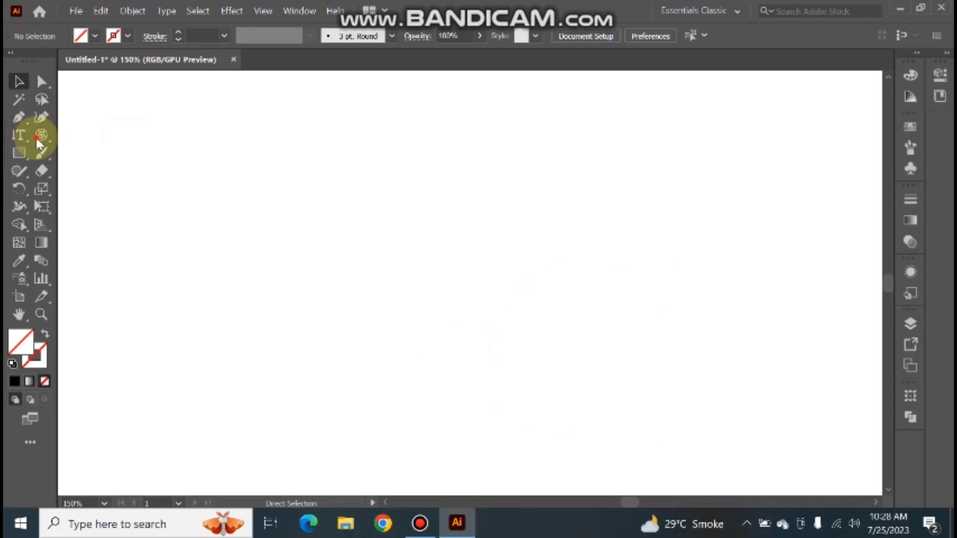
{"action": "key", "text": "ctrl"}
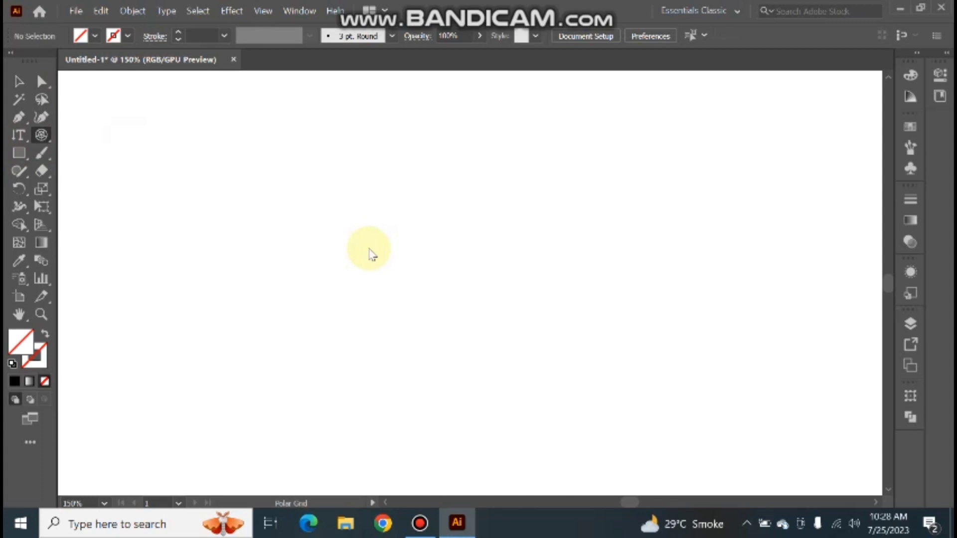
- Create a polar grid with the concentric dividers number raised to 11
{"action": "left_click", "coordinate": [432, 201]}
{"action": "left_click", "coordinate": [432, 200]}
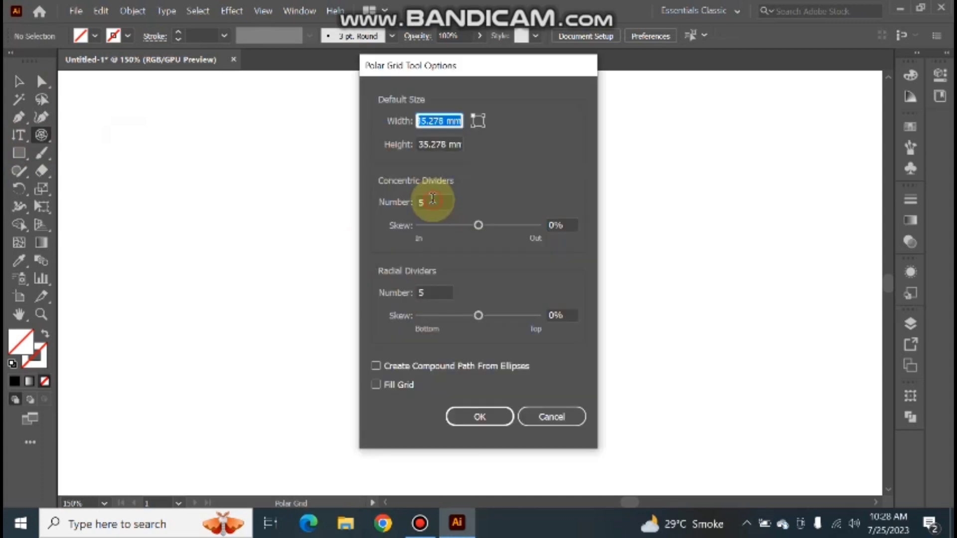
{"action": "left_click", "coordinate": [432, 199]}
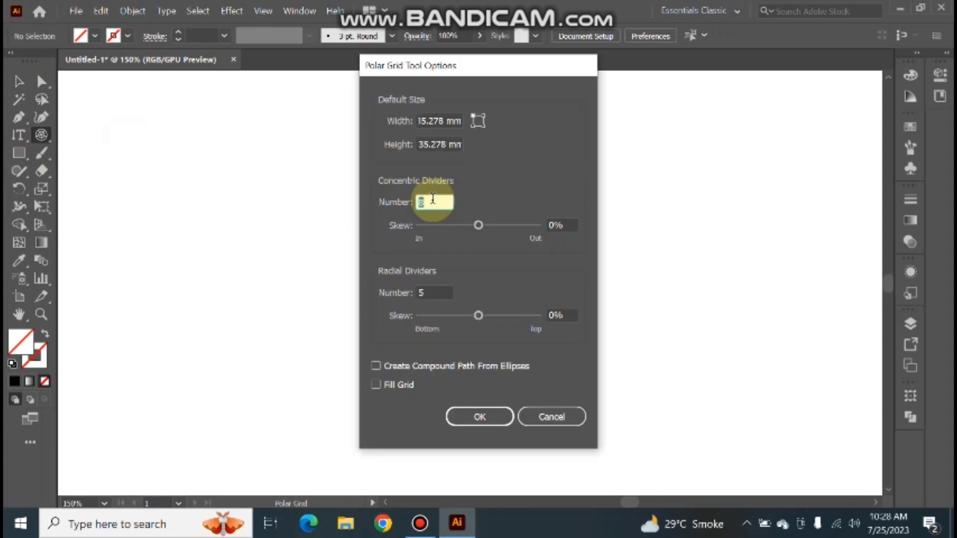
{"action": "key", "text": "Up"}
{"action": "key", "text": "Up"}
{"action": "key", "text": "Up"}
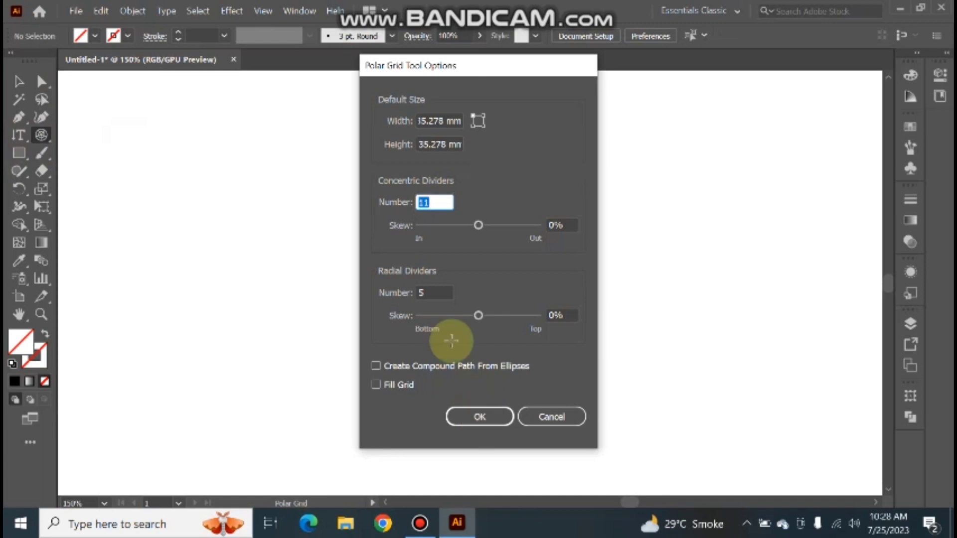
{"action": "key", "text": "Return"}
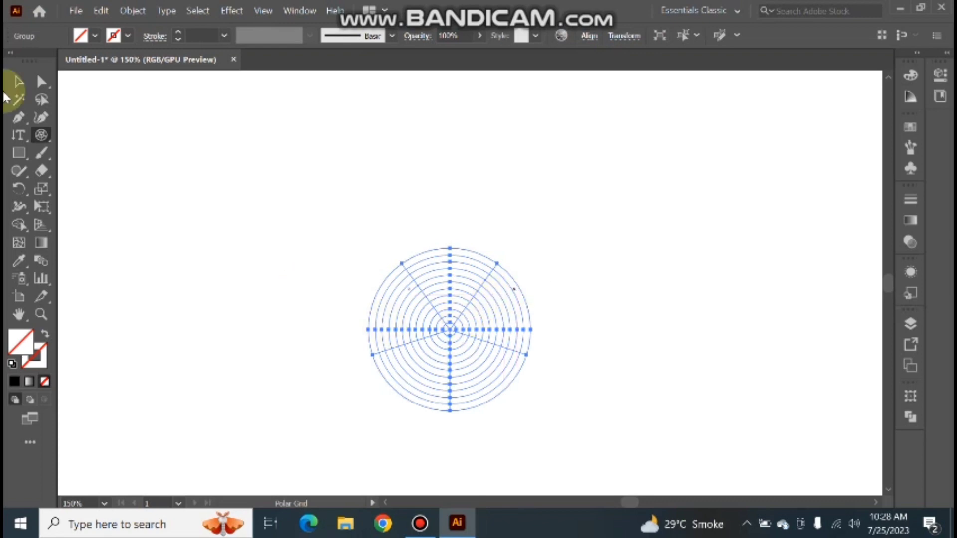
- Select the 11-ring polar grid and delete it
{"action": "left_click", "coordinate": [19, 82]}
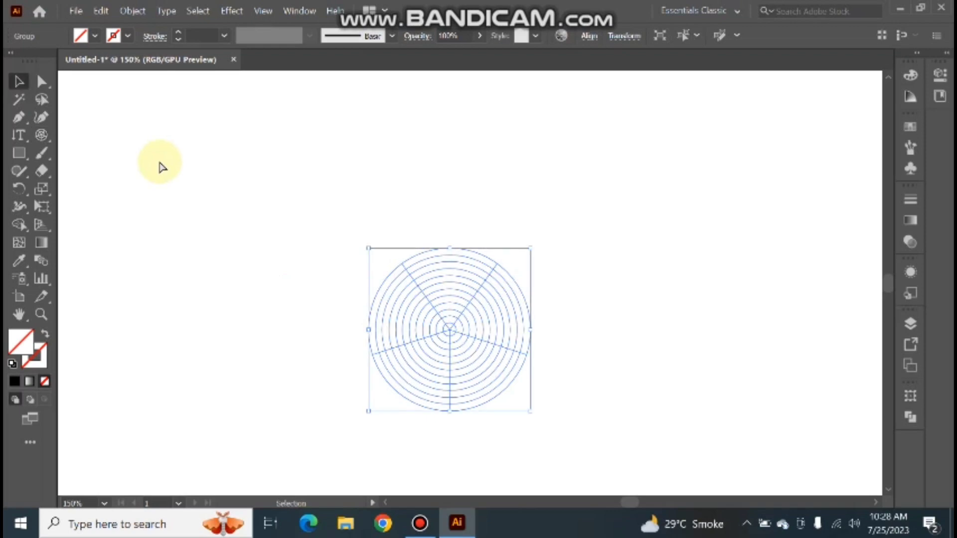
{"action": "key", "text": "a"}
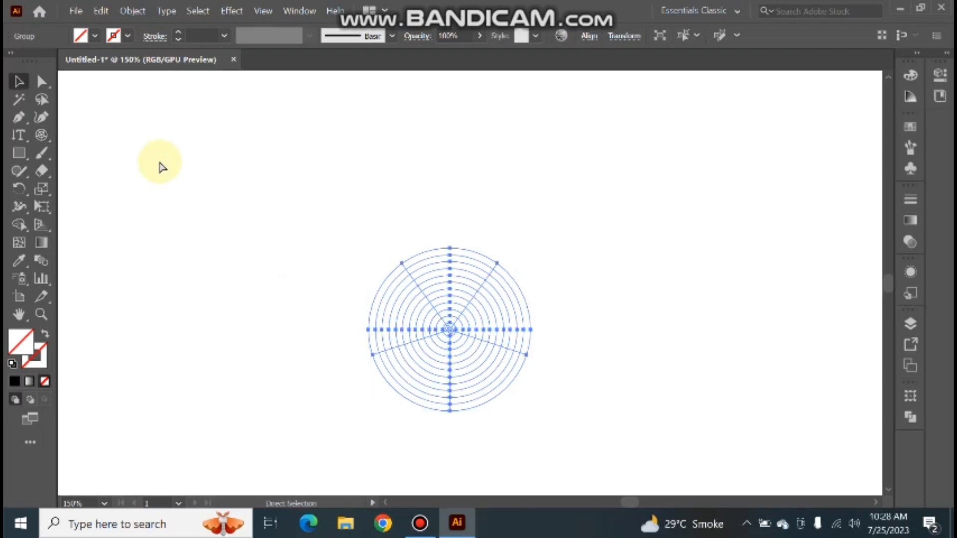
{"action": "left_click", "coordinate": [161, 167]}
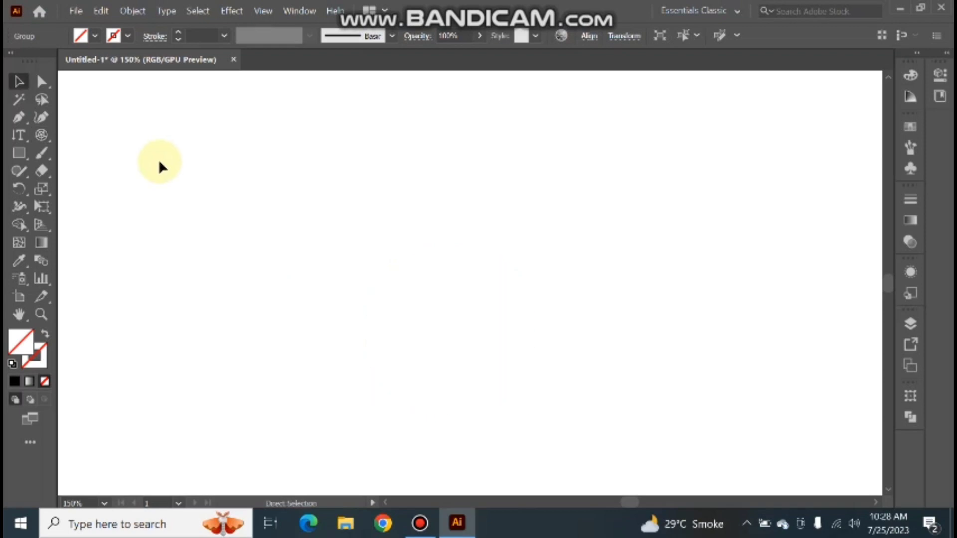
{"action": "key", "text": "v"}
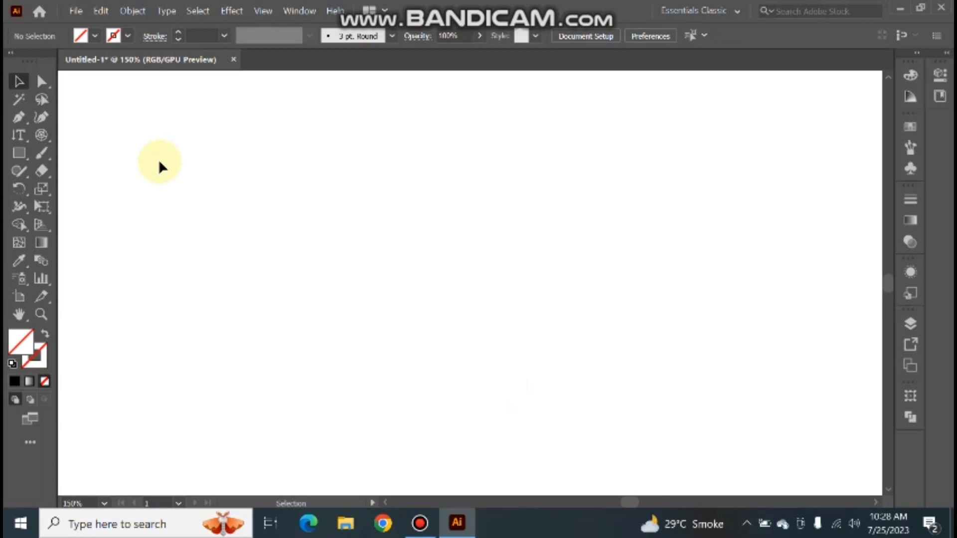